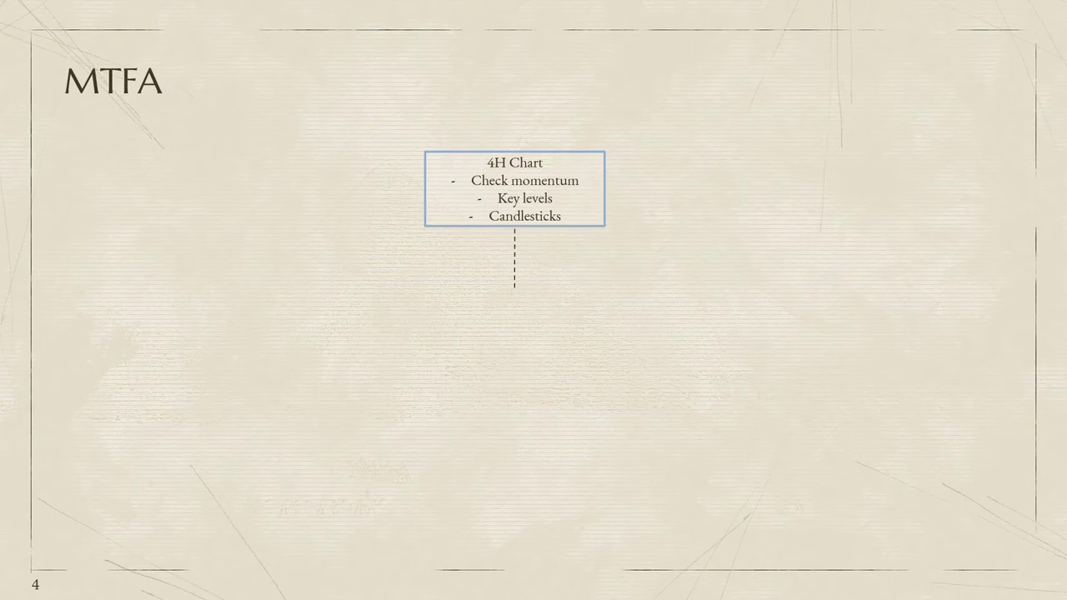
Step: Play the next MTFA animation to show the 1H Chart box below the 4H Chart box
key("space")
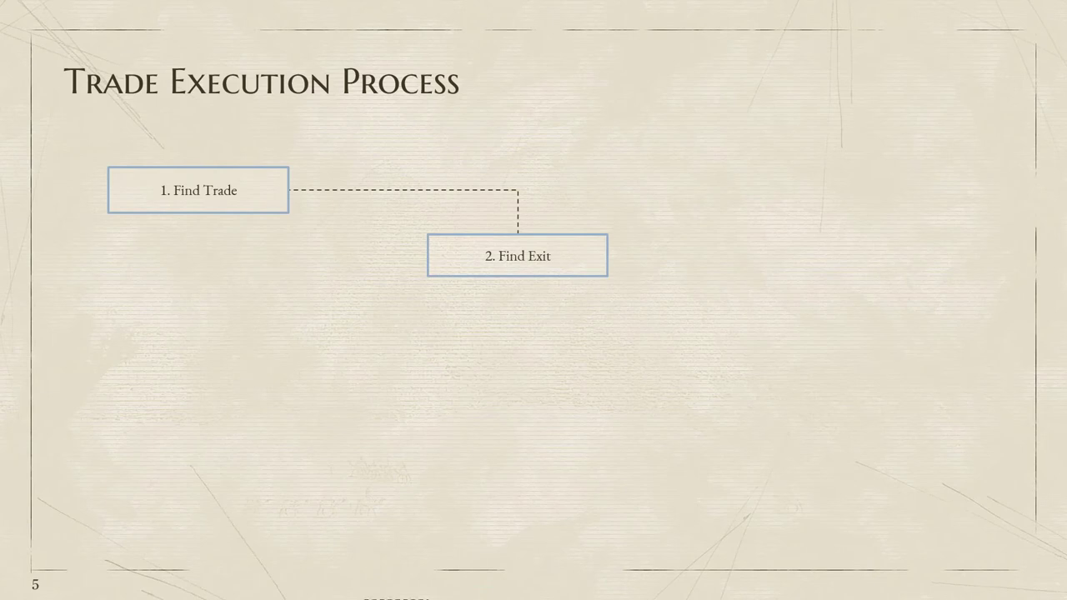
Step: Reveal the next dashed connector from the Find Exit box on the Trade Execution Process slide
key("Right")
key("Right")
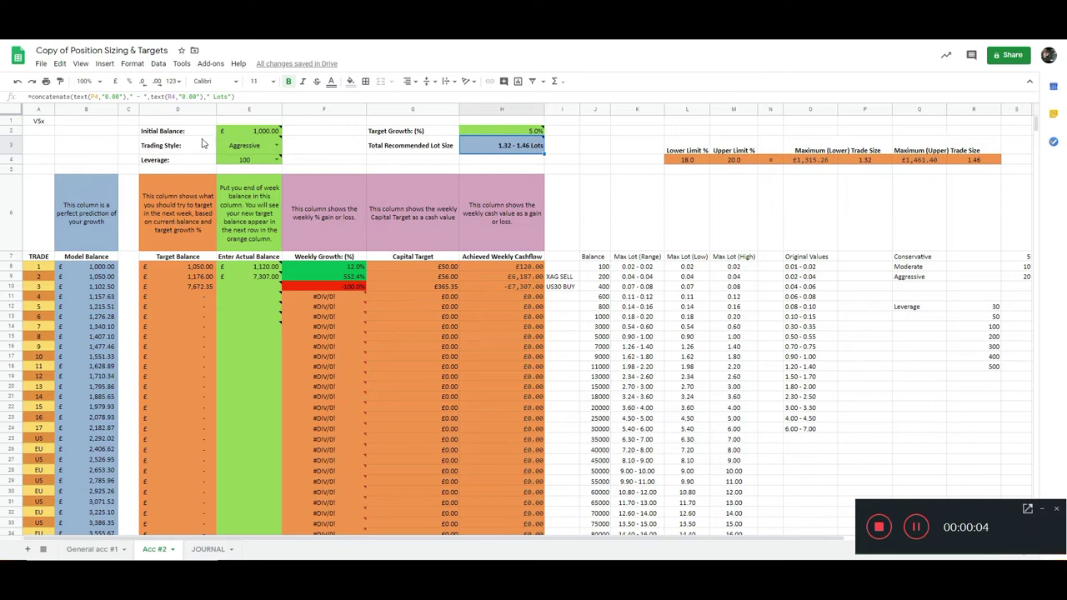
Step: Label the trades in A8:A13 alternately EU and US, correcting a mistyped EUR entry
left_click(522, 135)
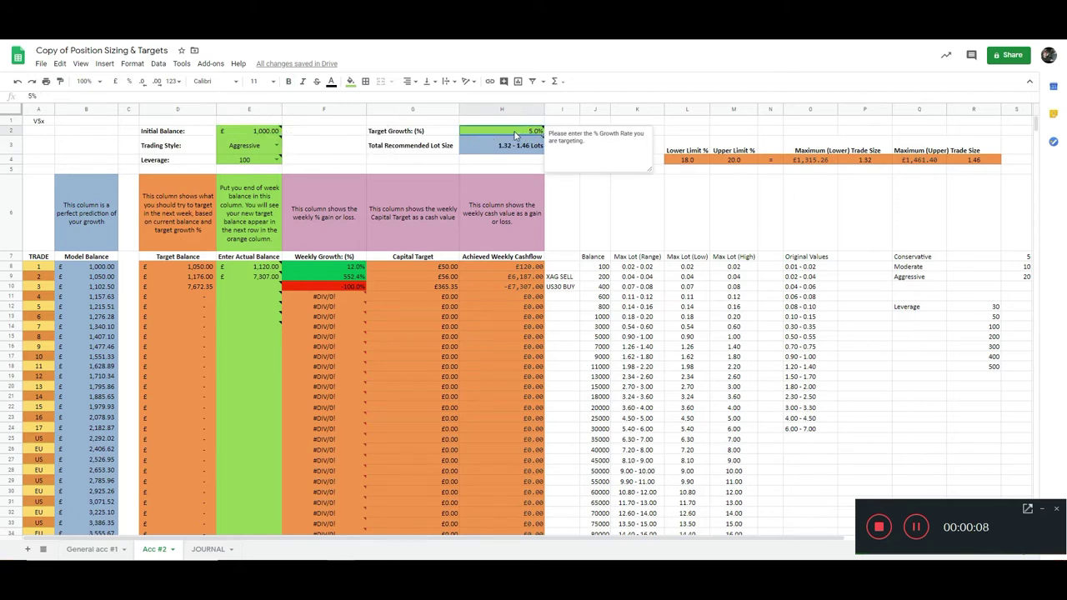
left_click(37, 268)
type("EU")
key("Return")
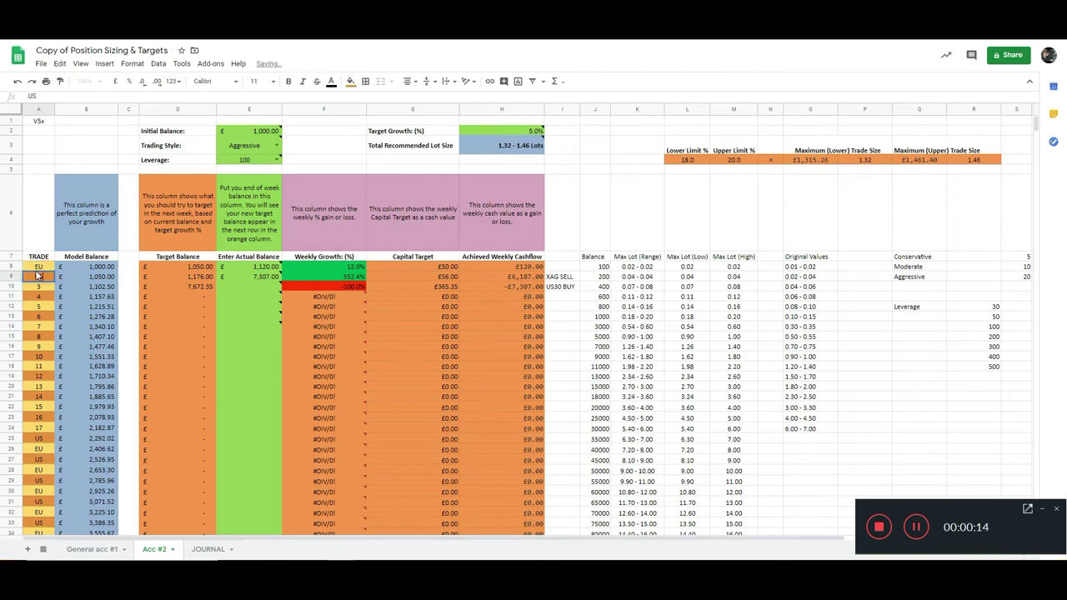
key("Down")
type("EUR")
key("Return")
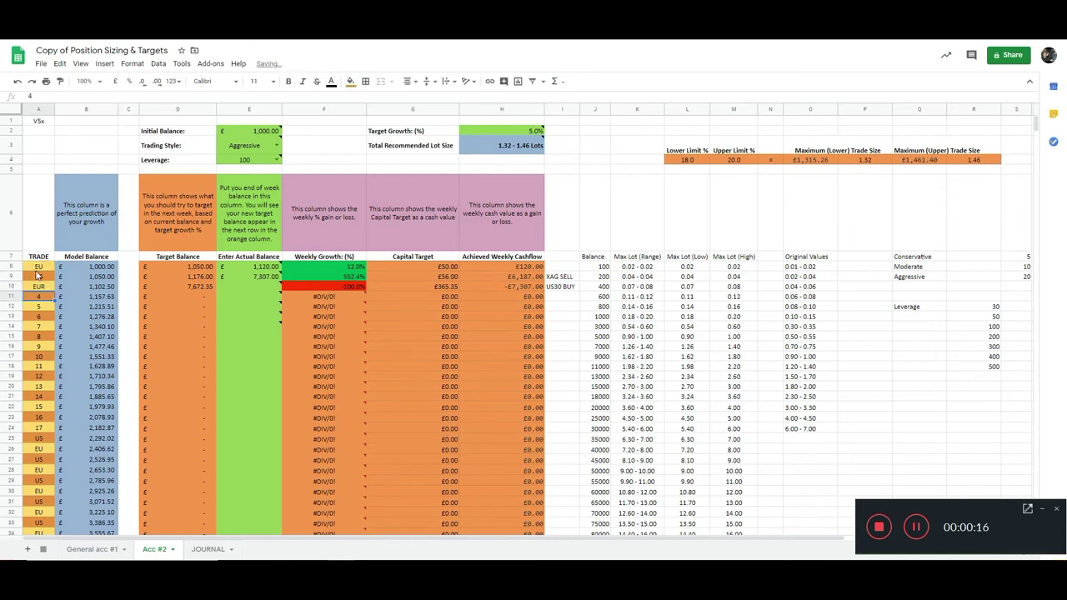
left_click(37, 275)
left_click(31, 287)
type("EU")
key("Return")
type("US")
key("Return")
type("EU")
key("Return")
type("USD")
key("BackSpace")
key("Return")
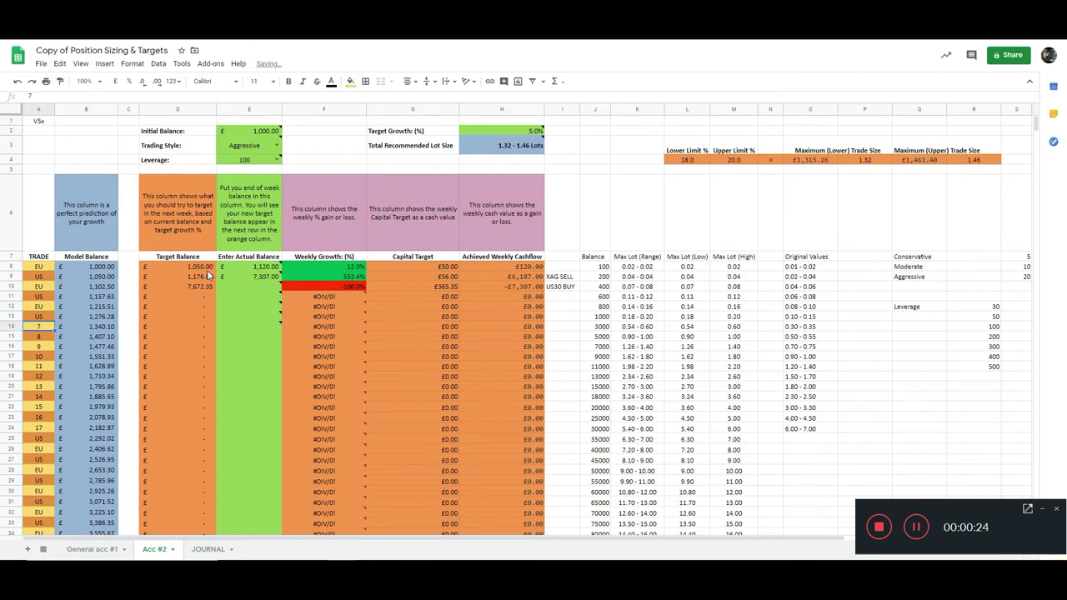
Step: Set the week-2 actual balance in E9 to 1,100
left_click(255, 296)
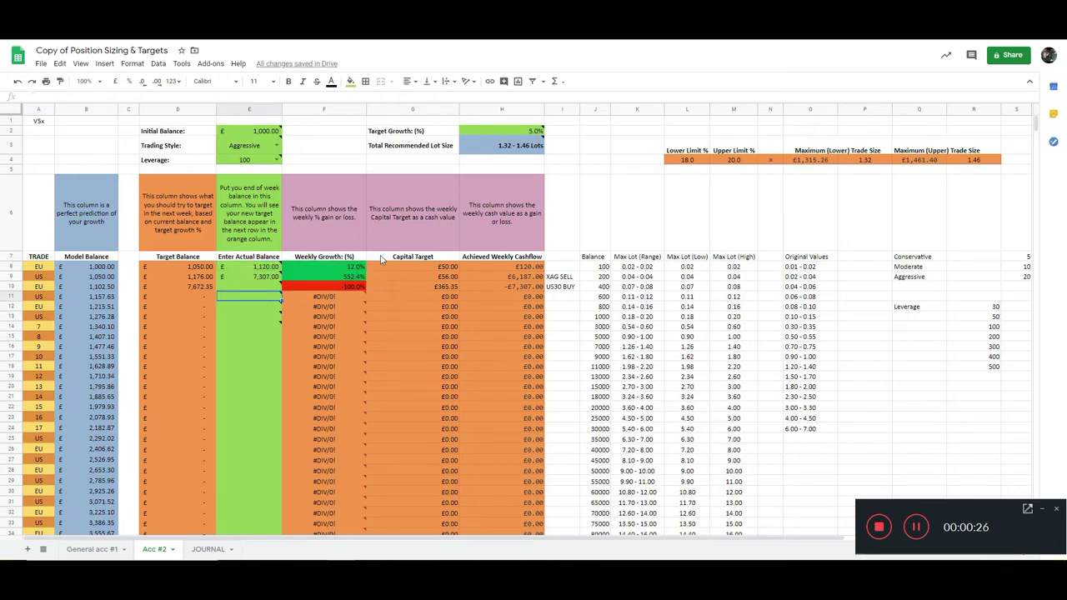
left_click(255, 278)
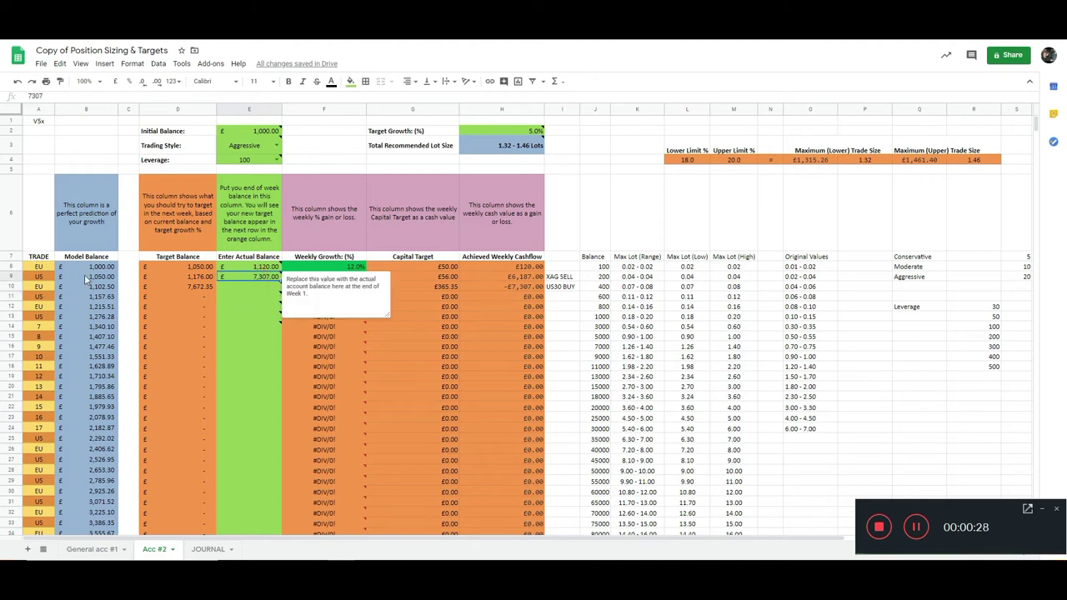
type("100.0")
key("Return")
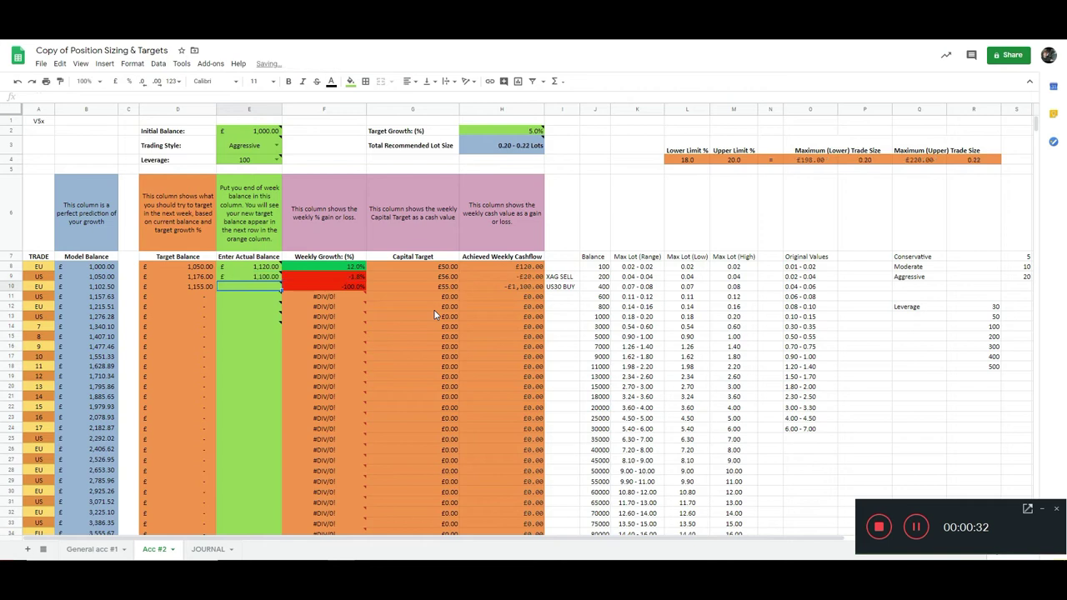
left_click(48, 288)
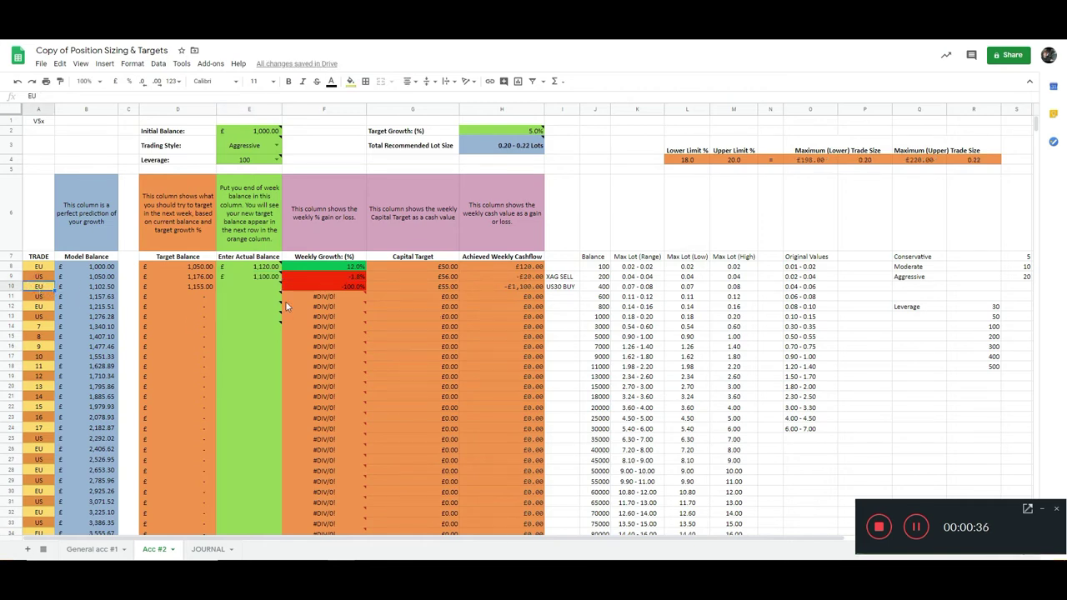
left_click(246, 287)
left_click(263, 276)
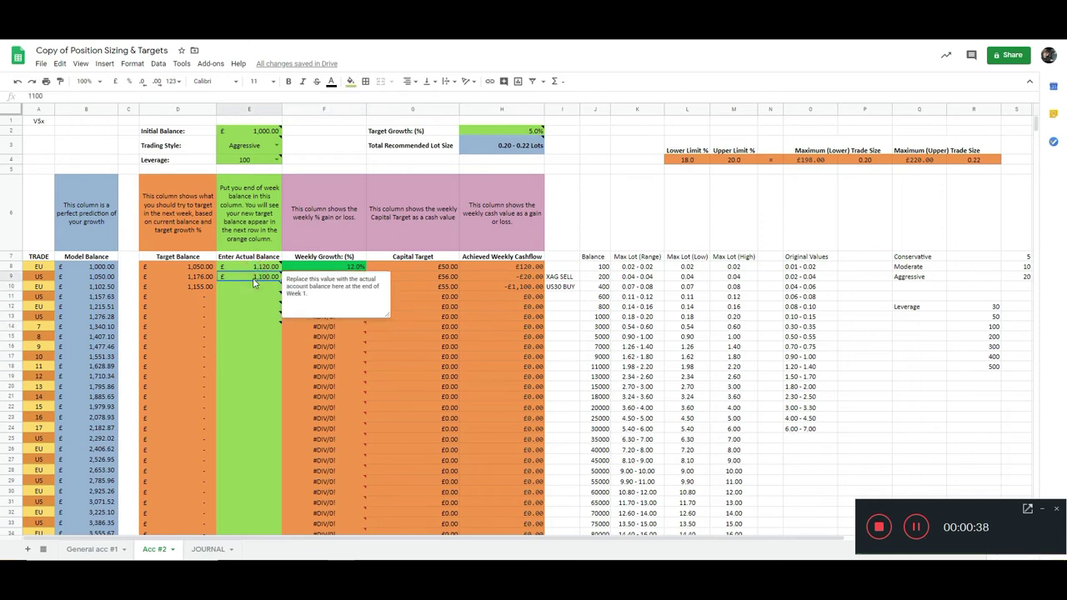
left_click(278, 146)
left_click(248, 176)
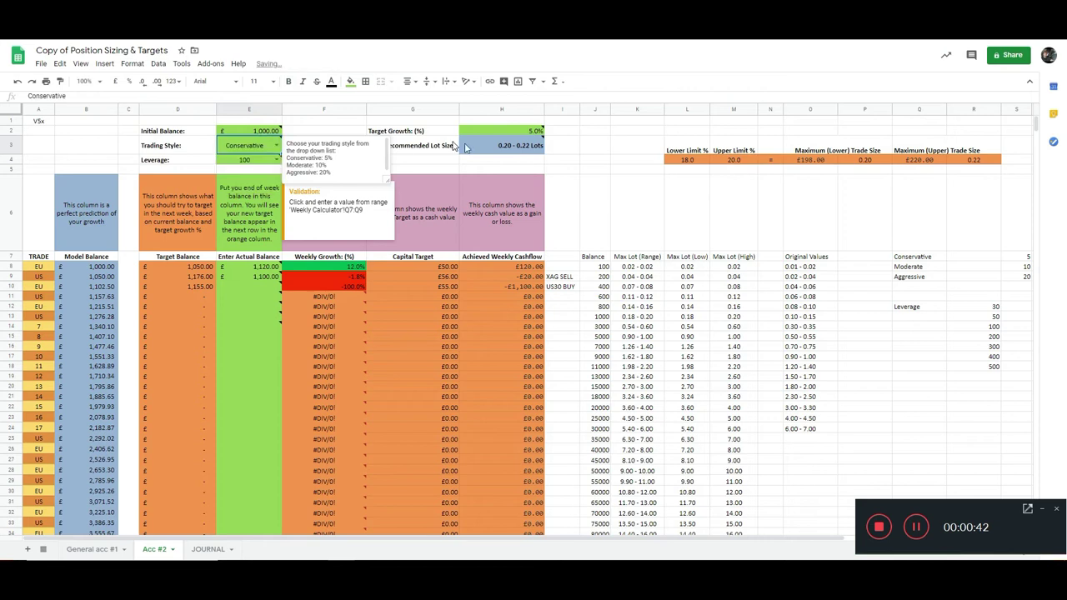
key("Right")
key("Right")
key("Right")
left_click(278, 146)
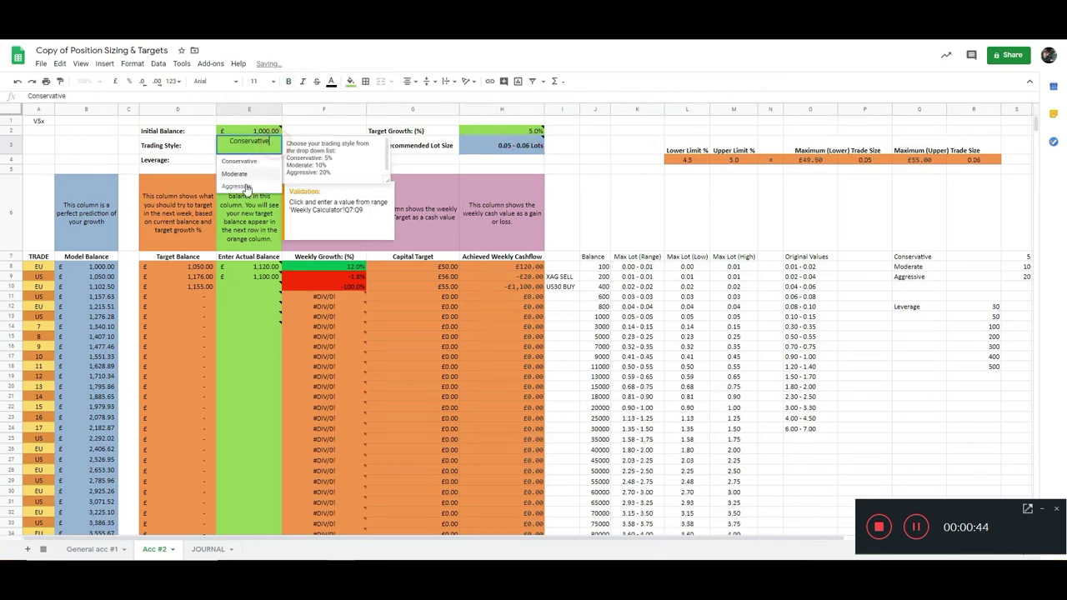
left_click(249, 175)
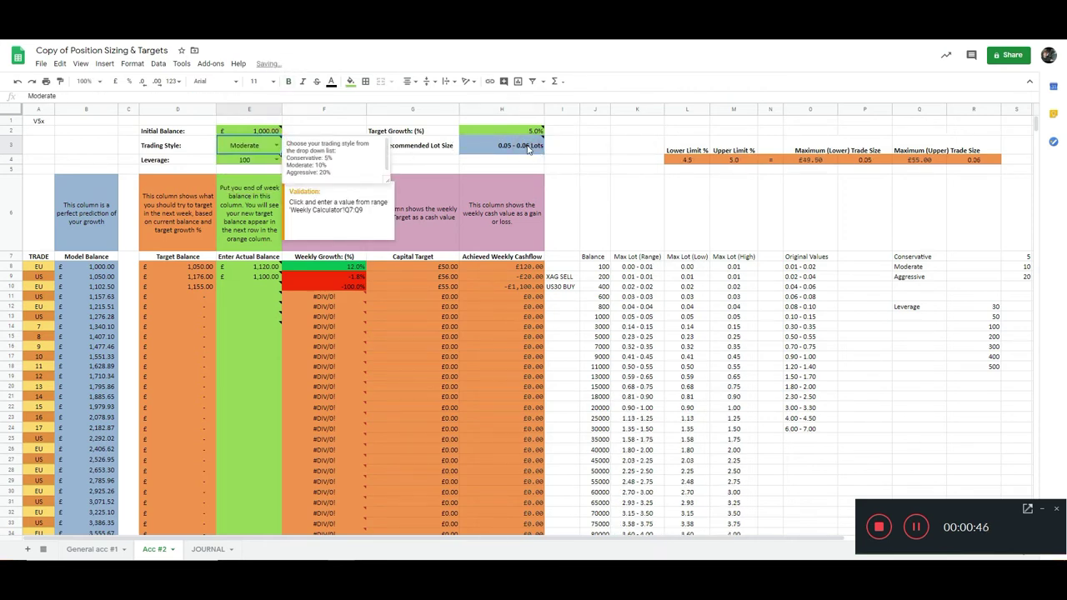
left_click(523, 150)
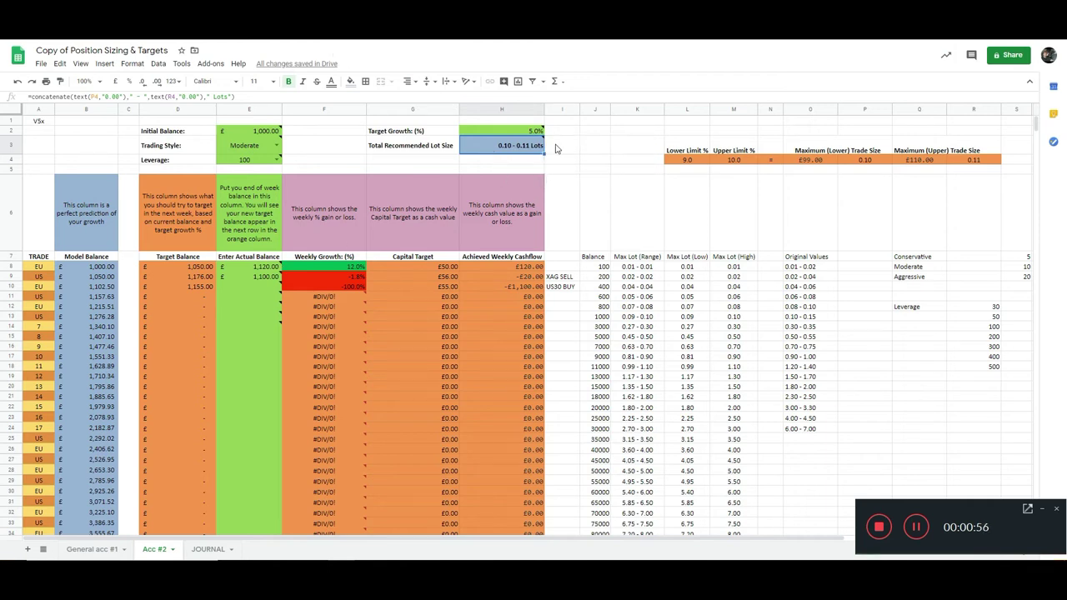
left_click(276, 146)
left_click(250, 174)
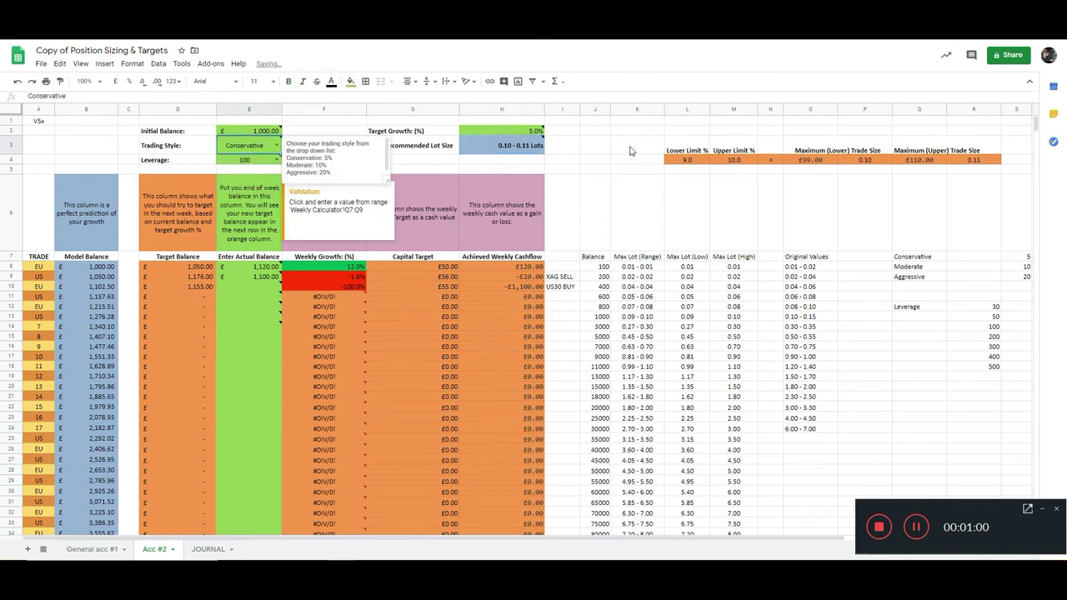
left_click(519, 150)
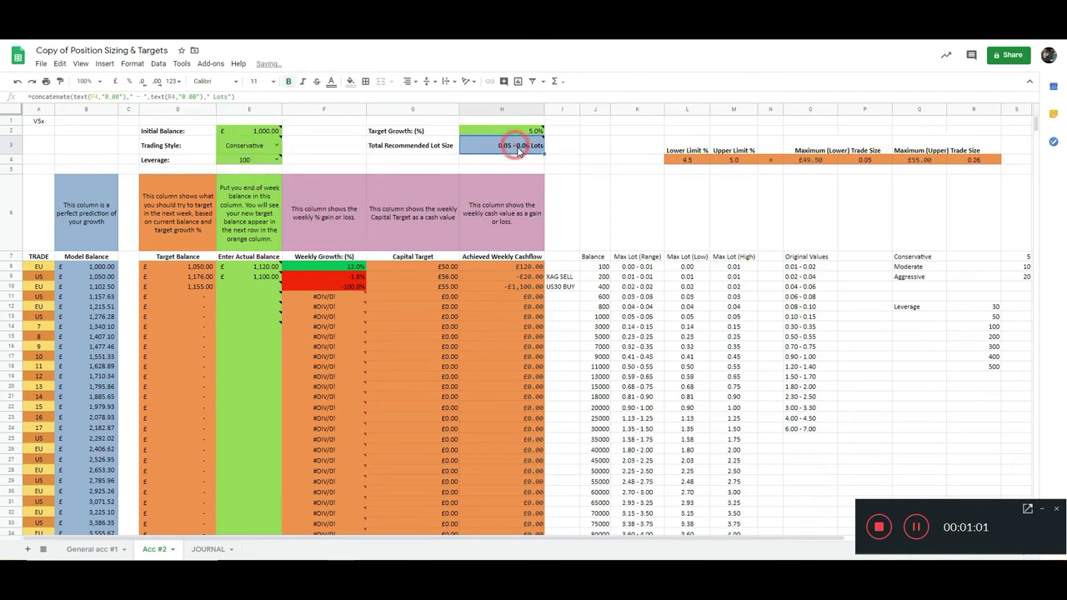
left_click(275, 146)
left_click(278, 147)
left_click(235, 174)
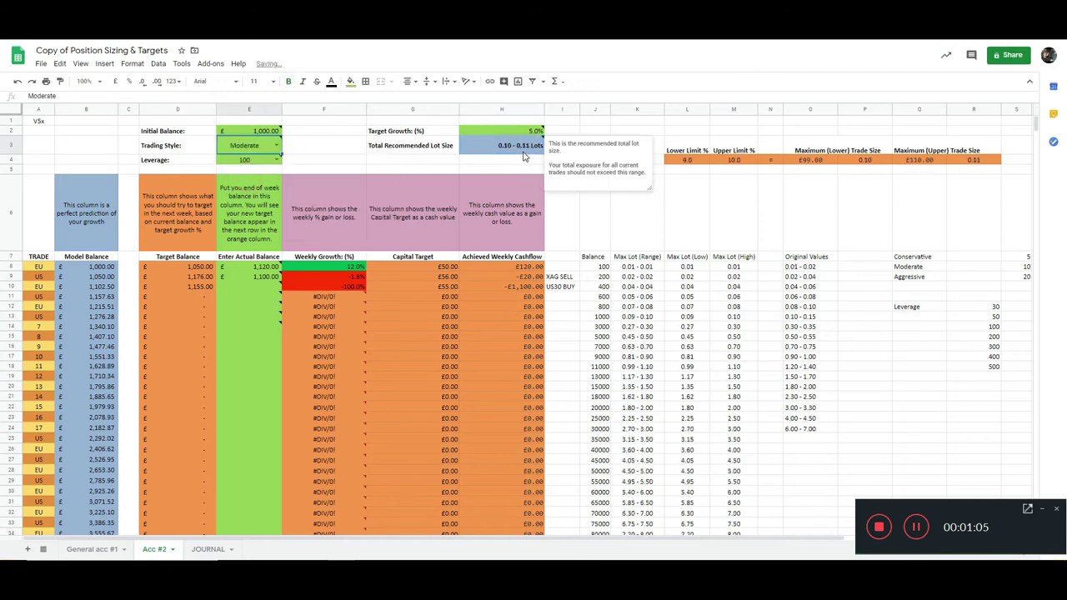
left_click(276, 145)
left_click(250, 186)
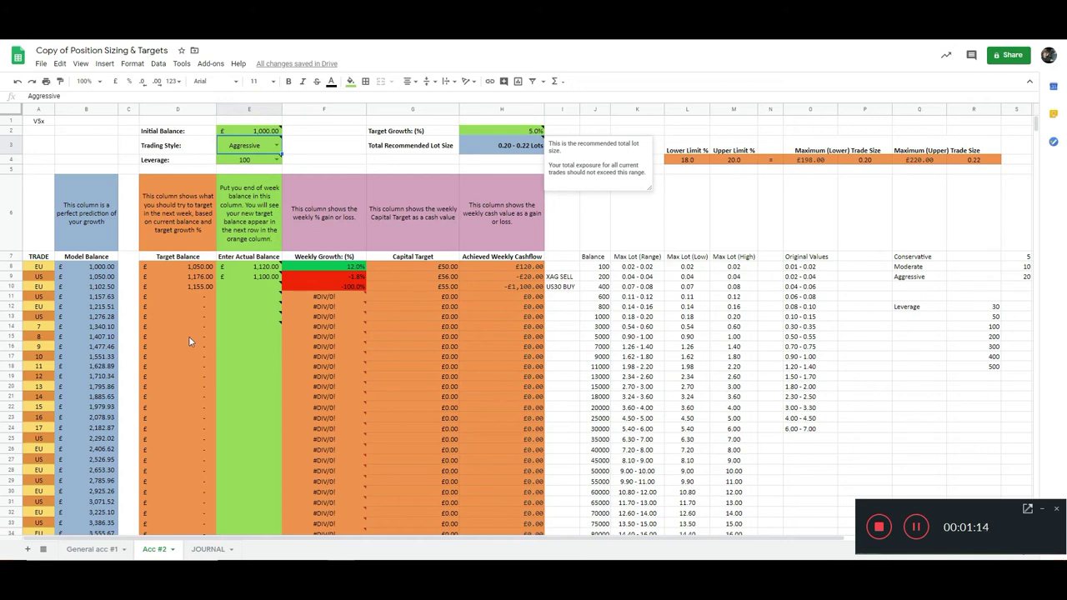
Step: Check the Target Balance and Capital Target formulas and enter 10% as the target growth in H2
left_click(198, 288)
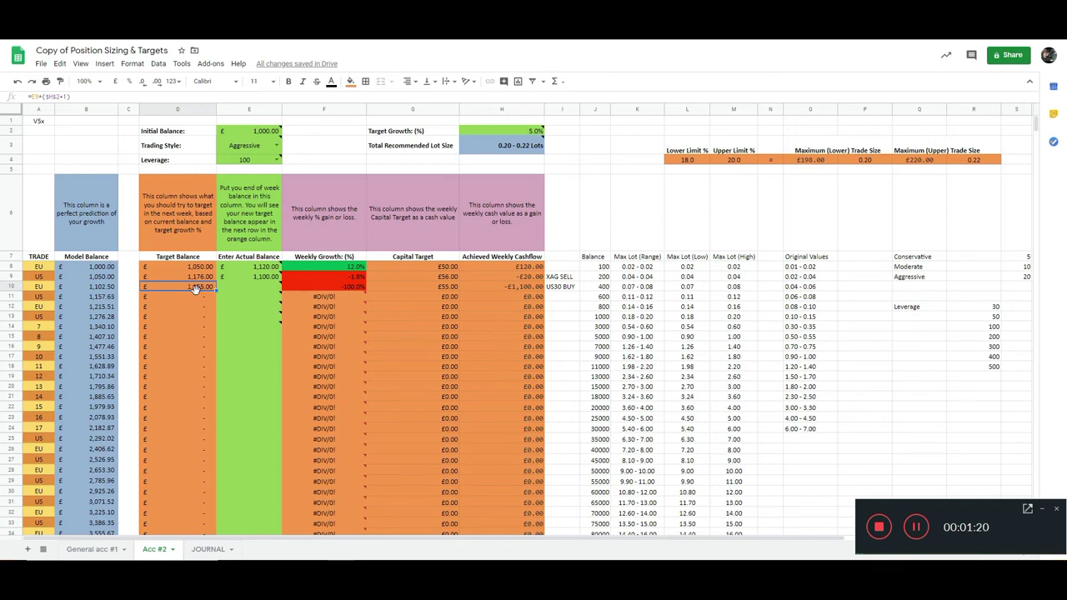
left_click(411, 284)
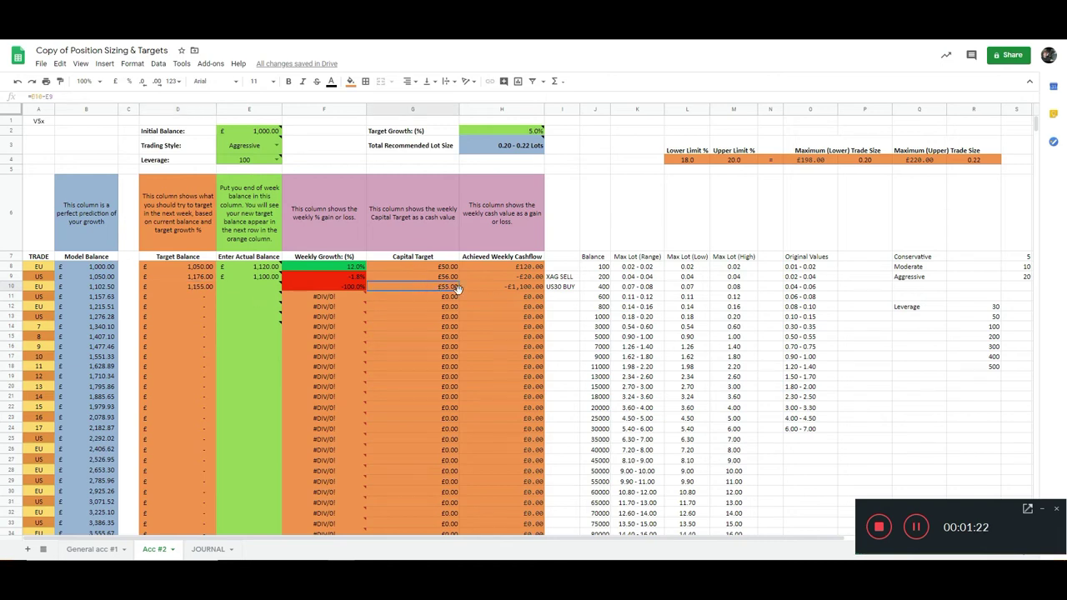
left_click(528, 133)
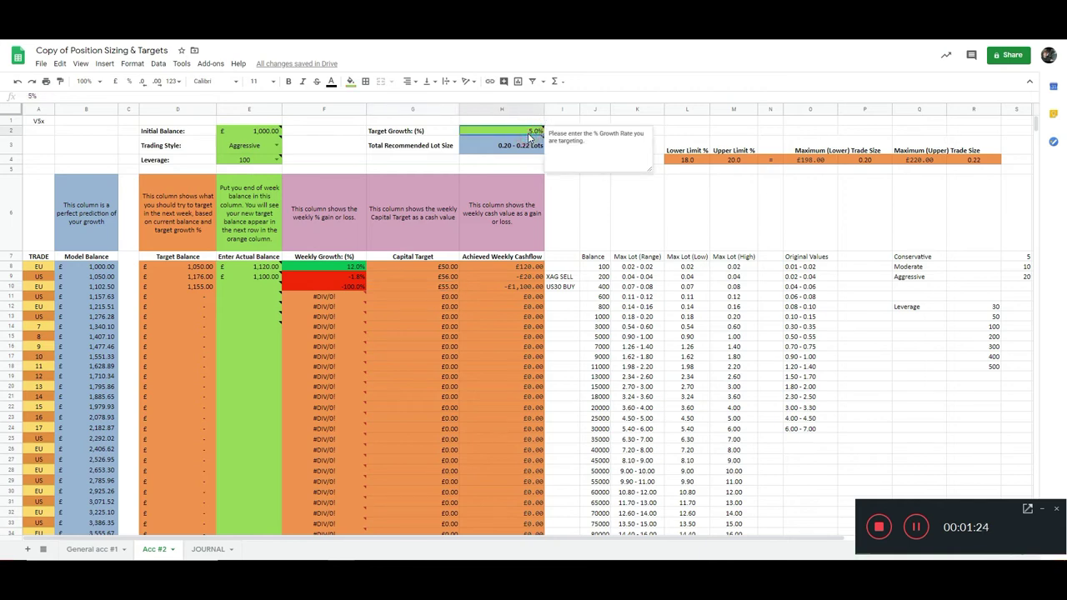
type("10")
key("Return")
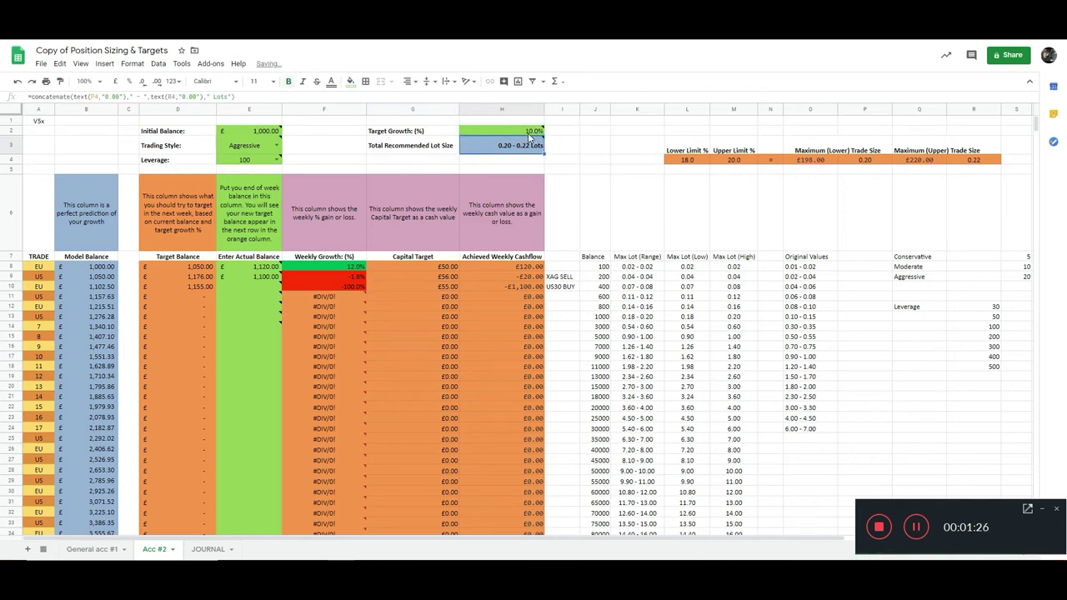
left_click(445, 286)
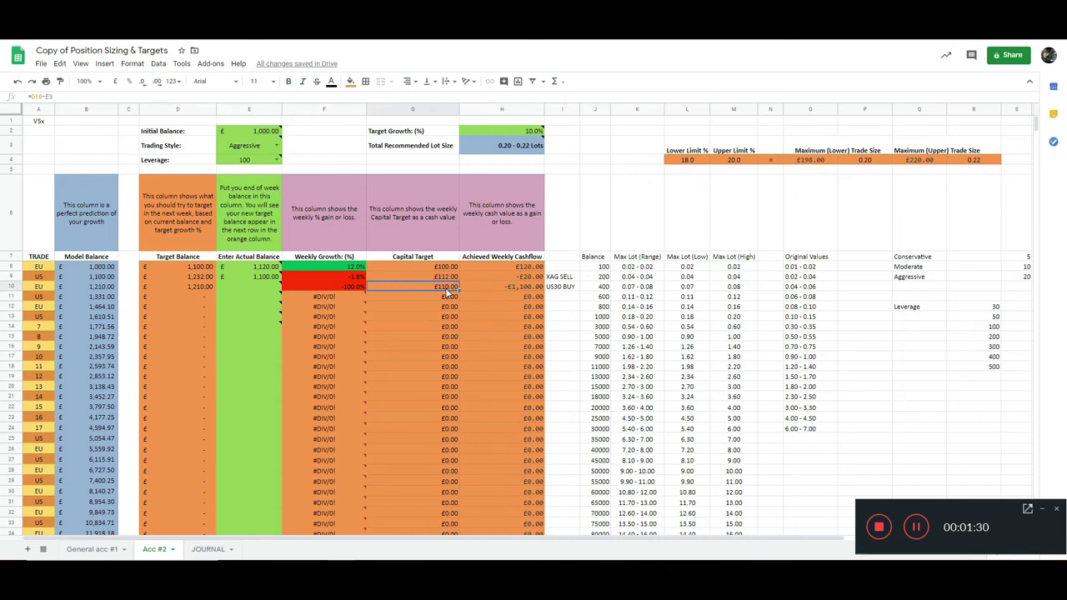
Step: Review the model balance growth formulas down to the last row
left_click(38, 287)
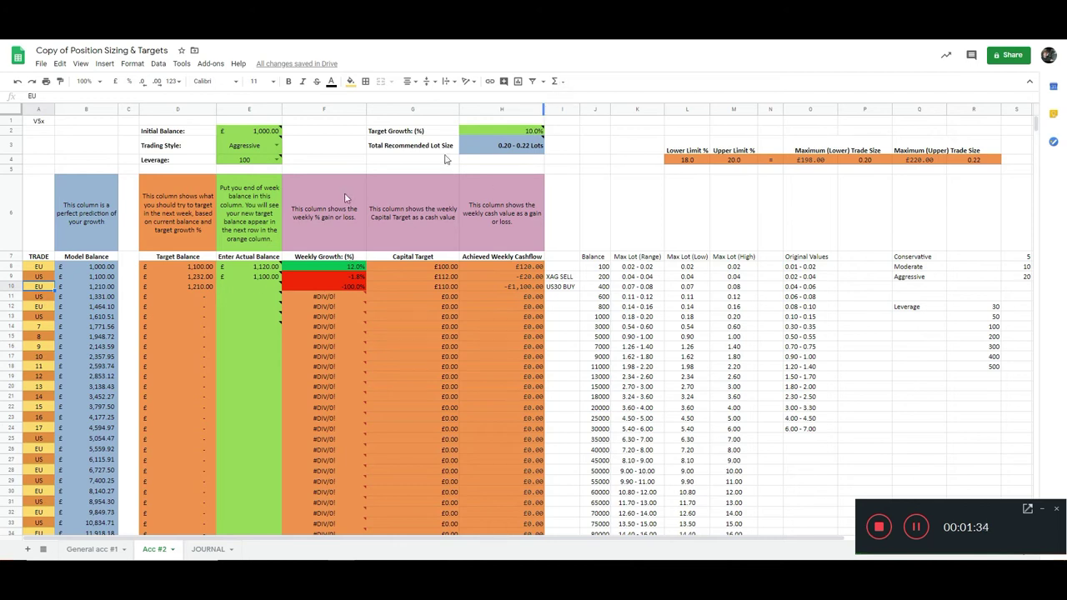
left_click(91, 285)
scroll(99, 350, "down", 3)
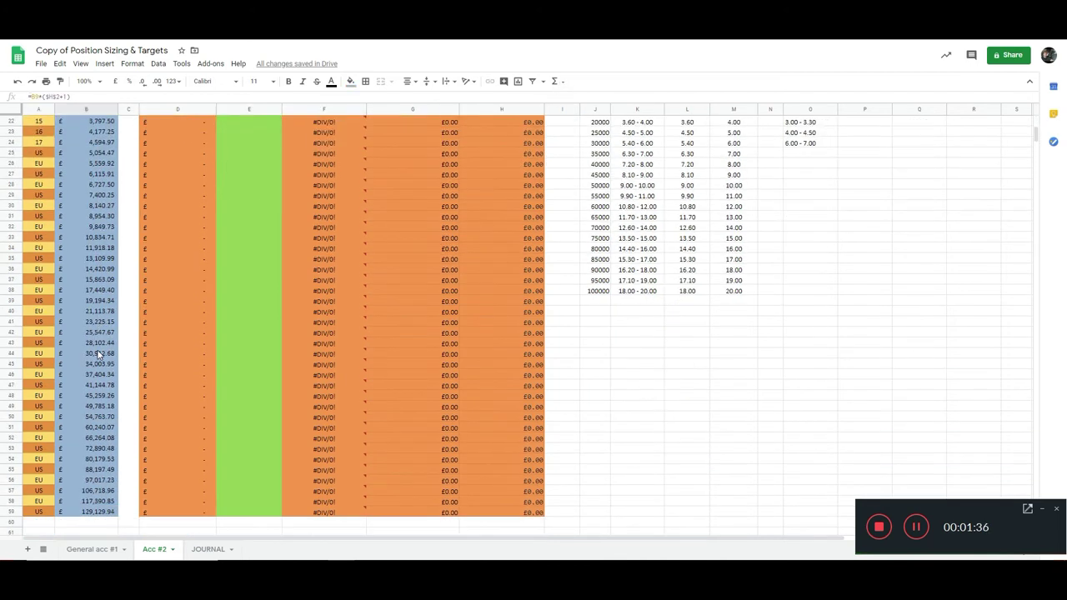
scroll(98, 354, "down", 2)
left_click(96, 381)
scroll(165, 362, "up", 3)
scroll(165, 363, "up", 5)
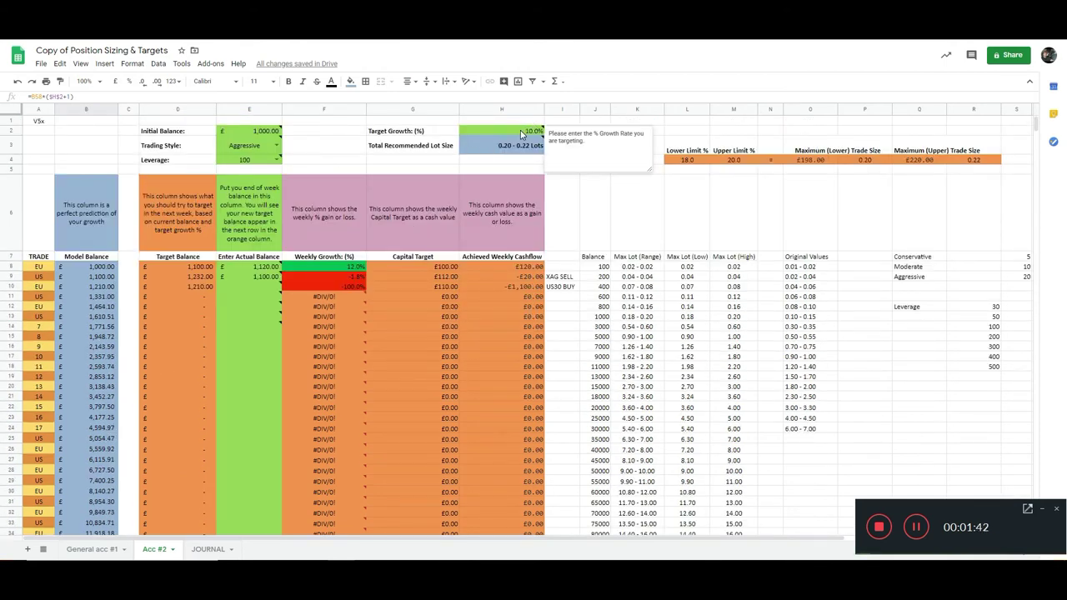
Step: Lower the target growth in H2 to 7.5% and check the recalculated capital target in G10
left_click(522, 132)
type("7")
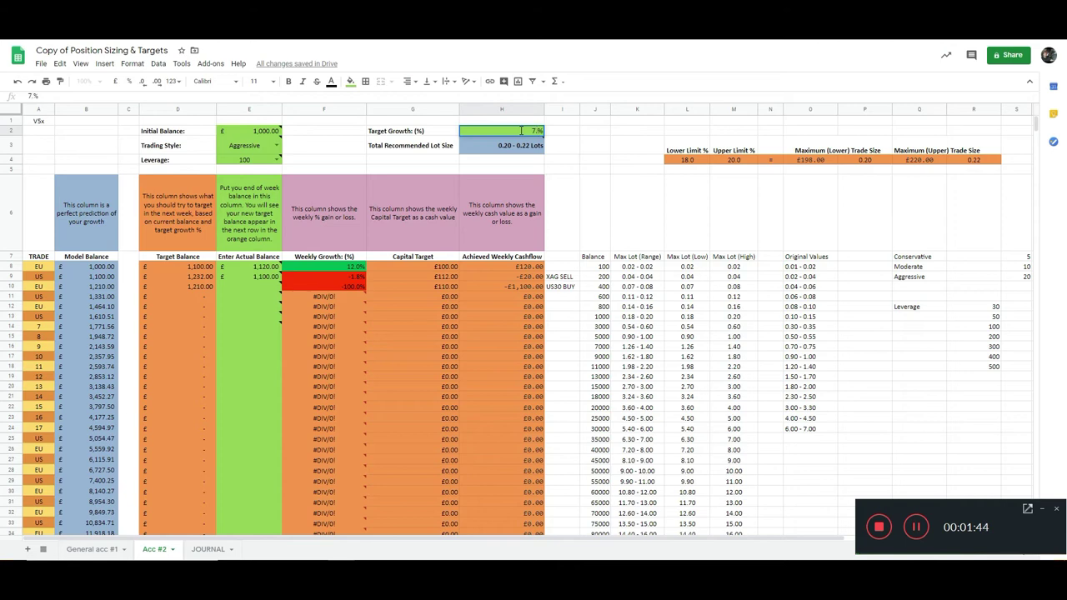
type(".5")
key("Return")
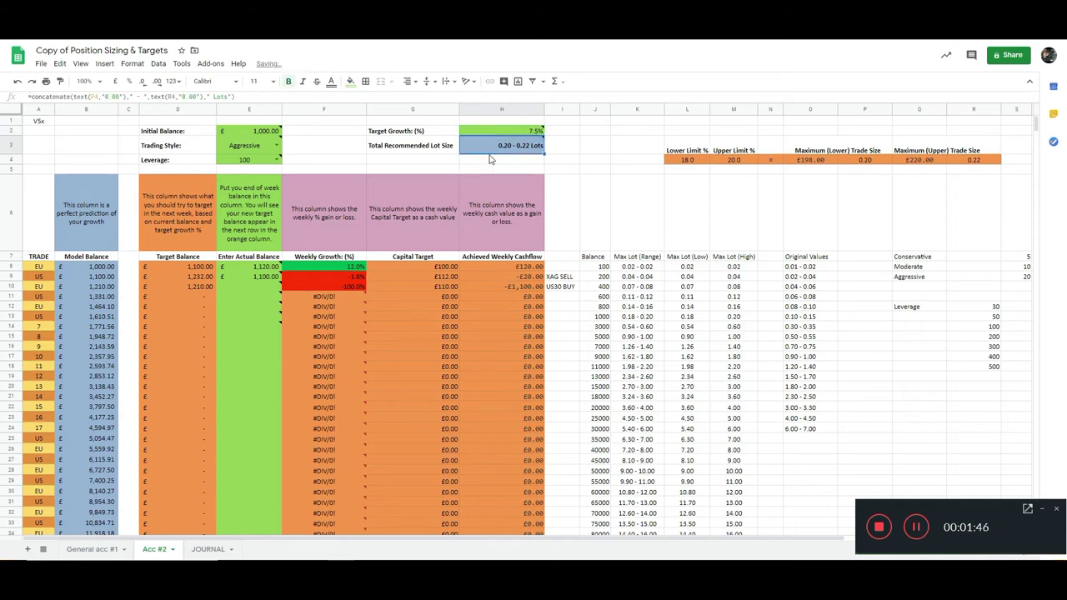
left_click(427, 296)
left_click(437, 286)
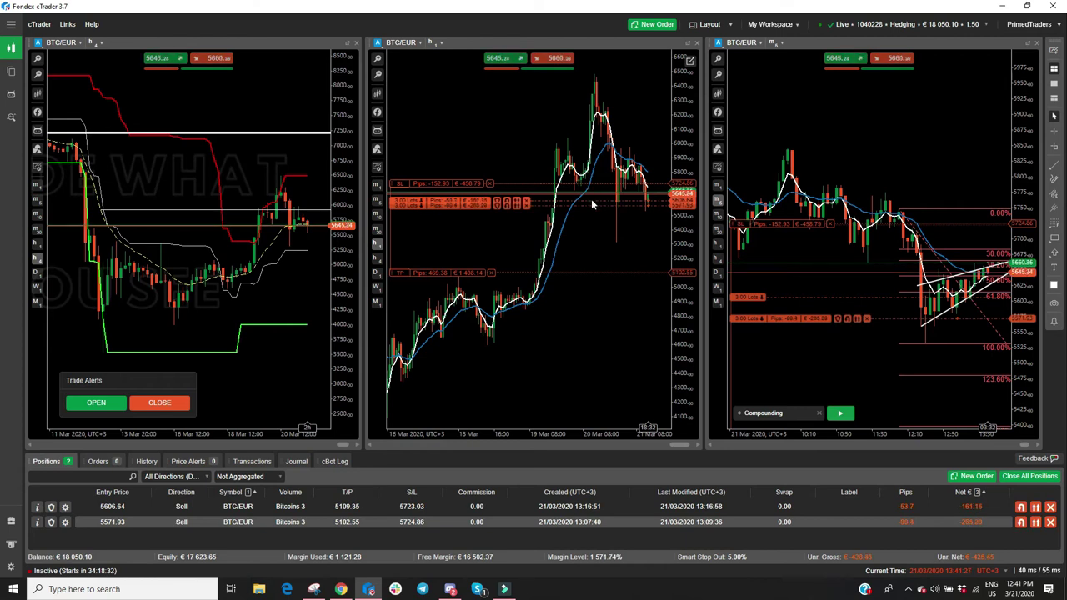
Step: Remove all drawings from the right BTC/EUR chart and apply the 10m template
left_click(718, 166)
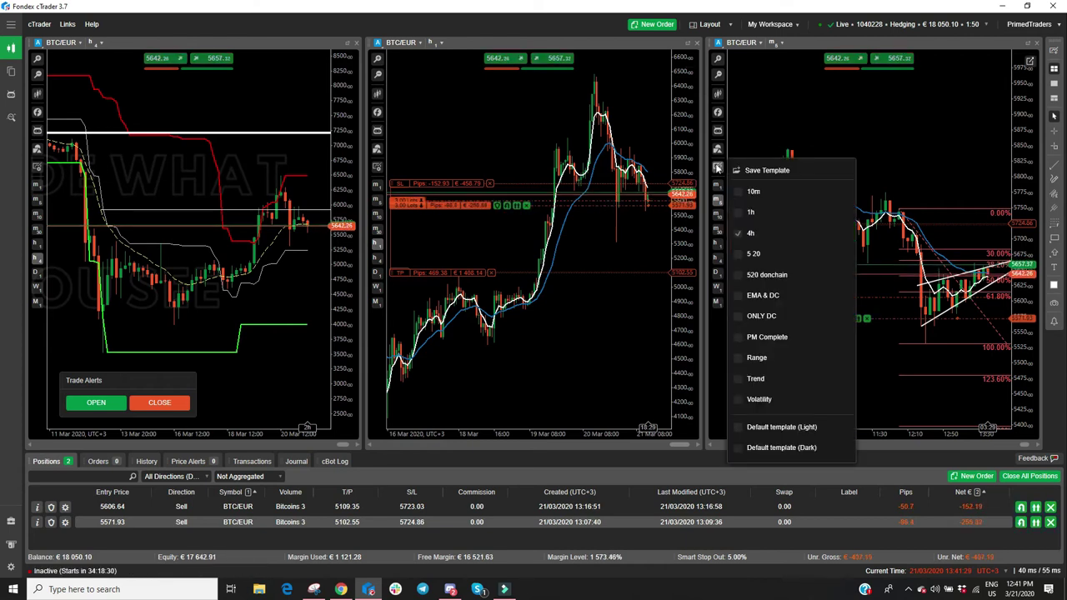
left_click(718, 149)
left_click(761, 196)
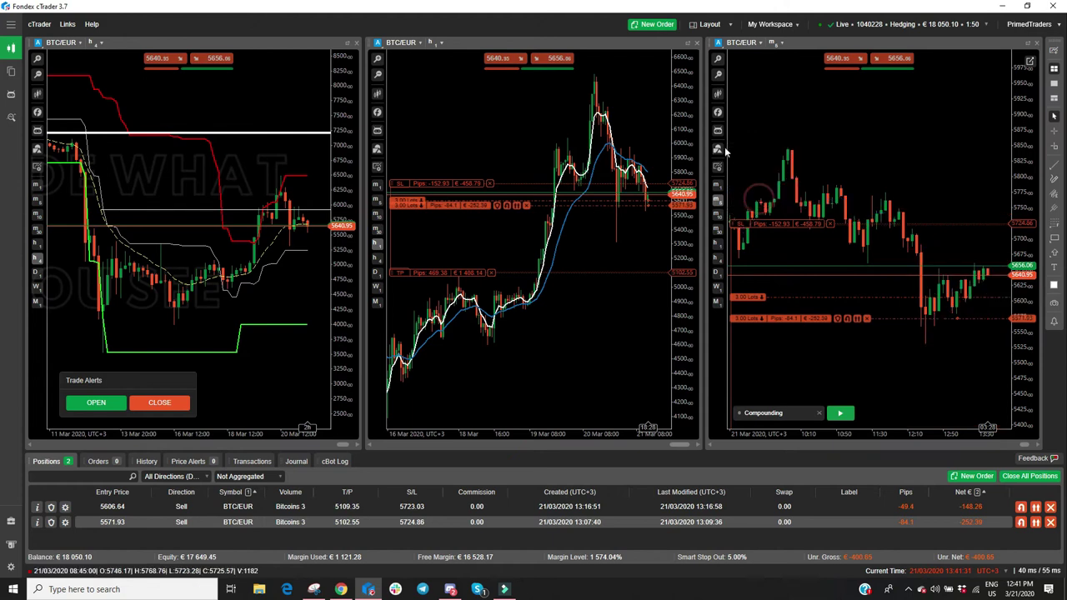
left_click(718, 148)
left_click(717, 166)
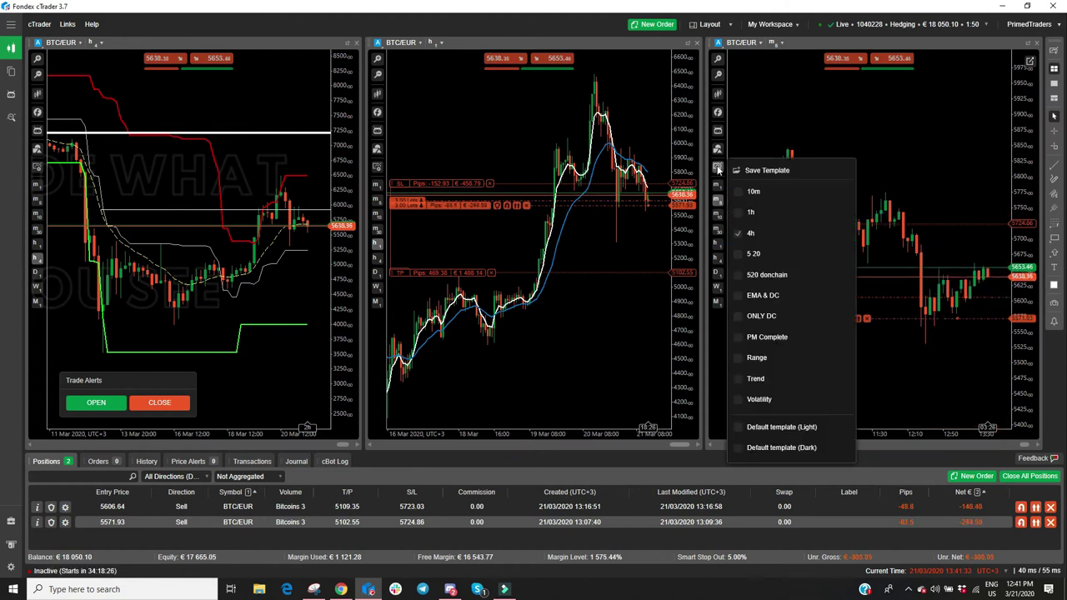
left_click(754, 193)
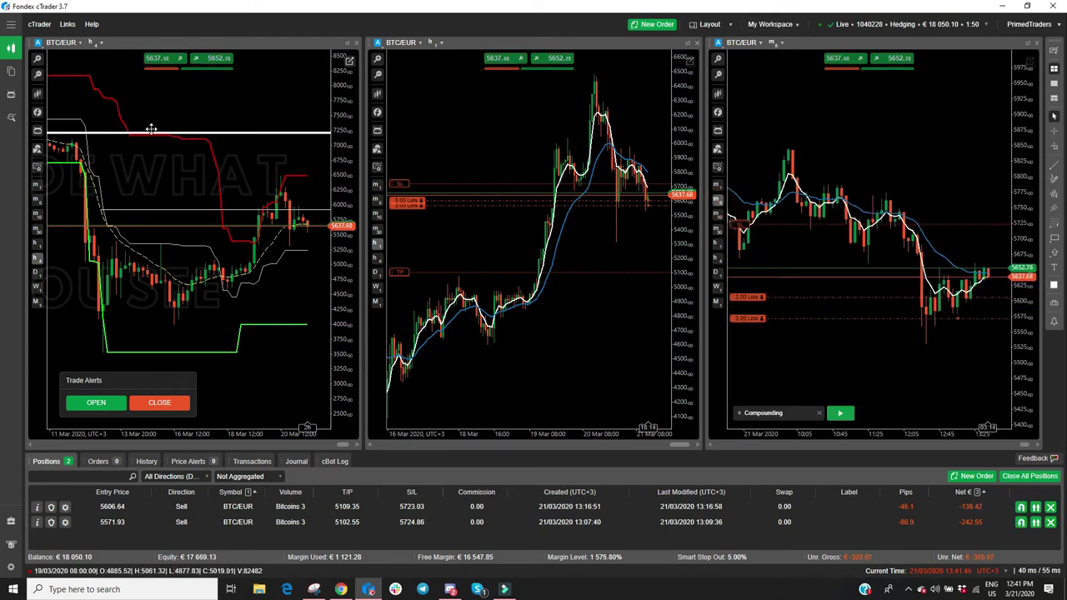
Step: Draw a horizontal level near 6,650 on the left 4-hour BTC/EUR chart
scroll(209, 133, "down", 2)
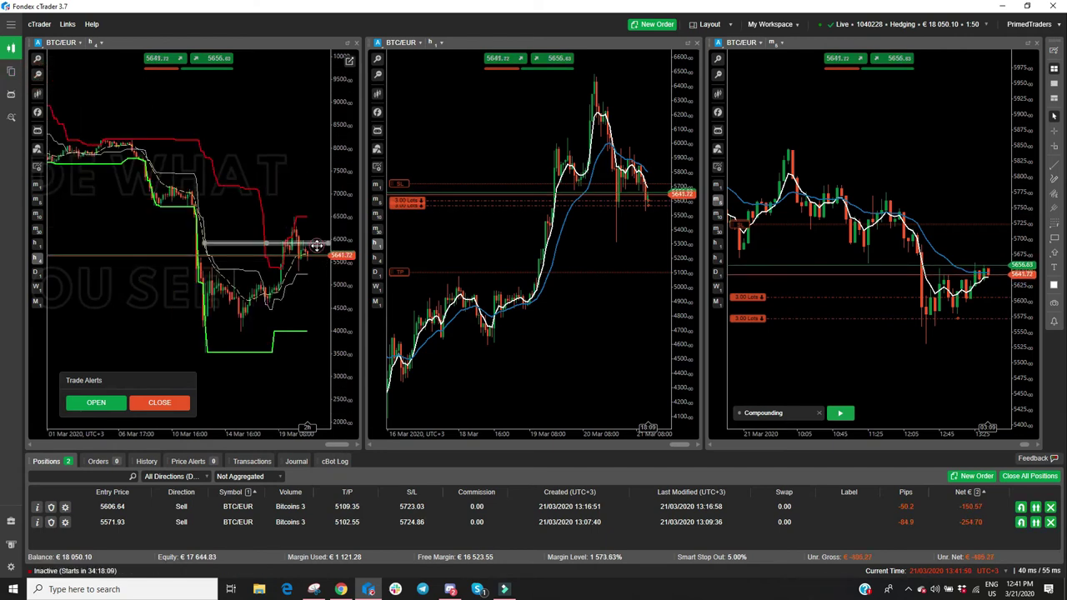
left_click(238, 202)
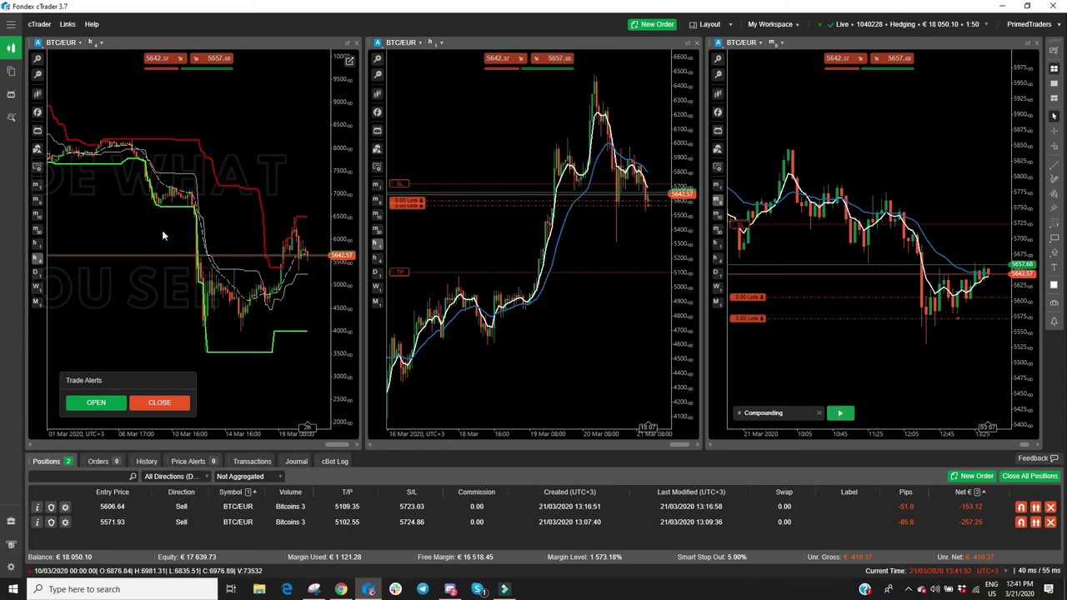
mouse_move(165, 211)
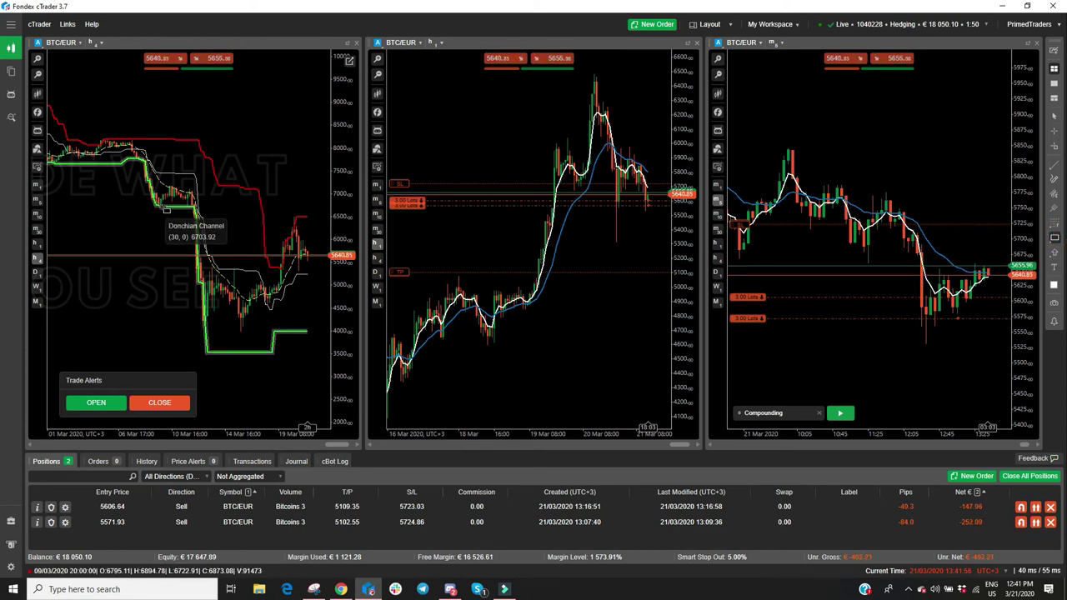
left_click_drag(163, 207, 341, 208)
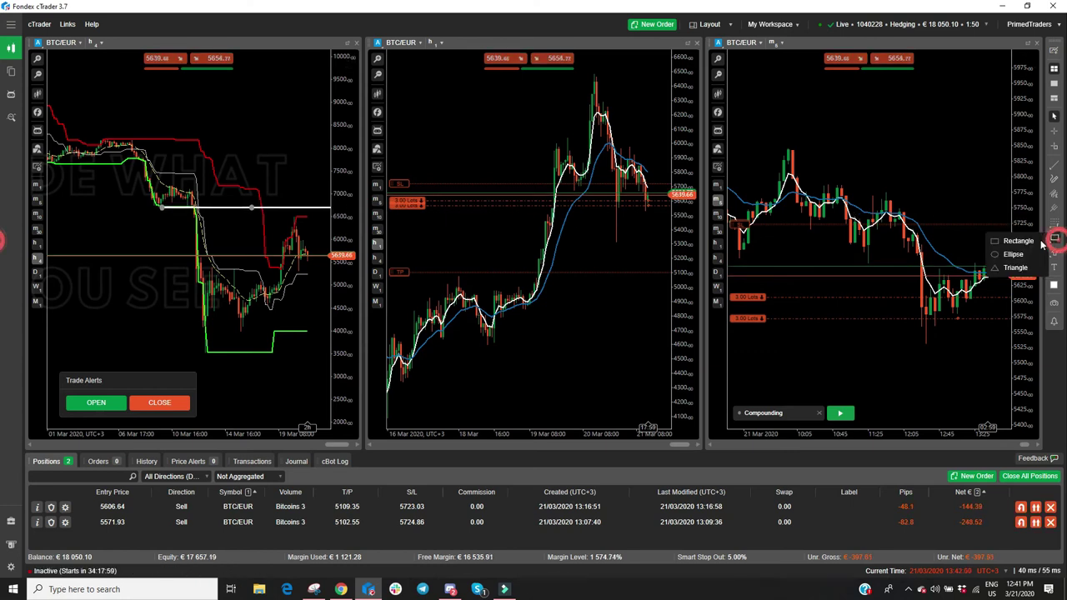
Step: Draw a second horizontal level near 5,400 below price on the left 4-hour chart
left_click(1054, 238)
mouse_move(211, 269)
left_mouse_down()
mouse_move(309, 250)
mouse_move(332, 270)
left_mouse_up()
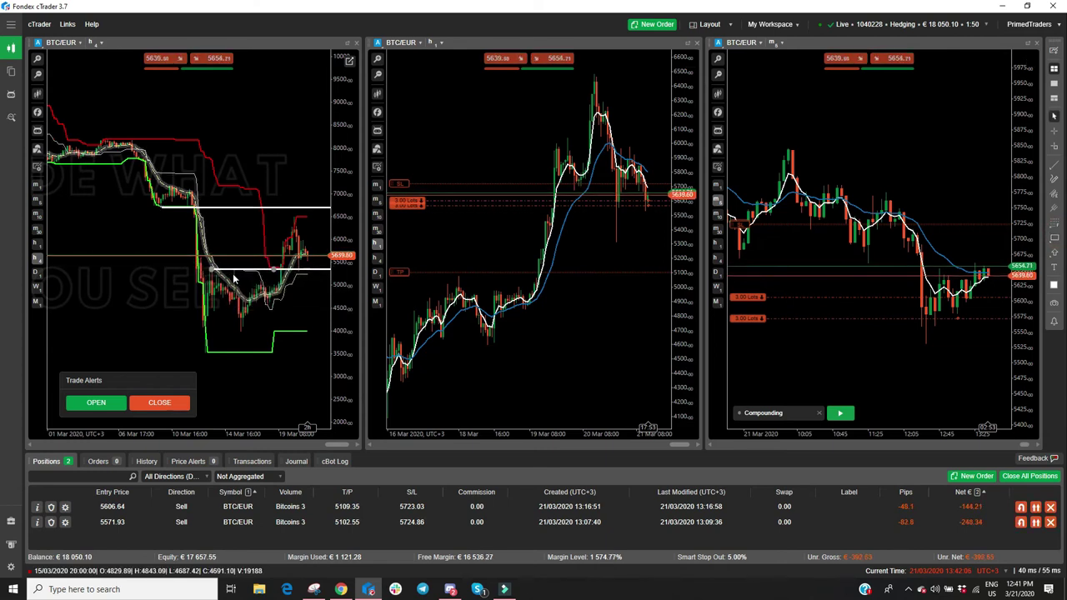
scroll(292, 267, "up", 3)
left_click(38, 60)
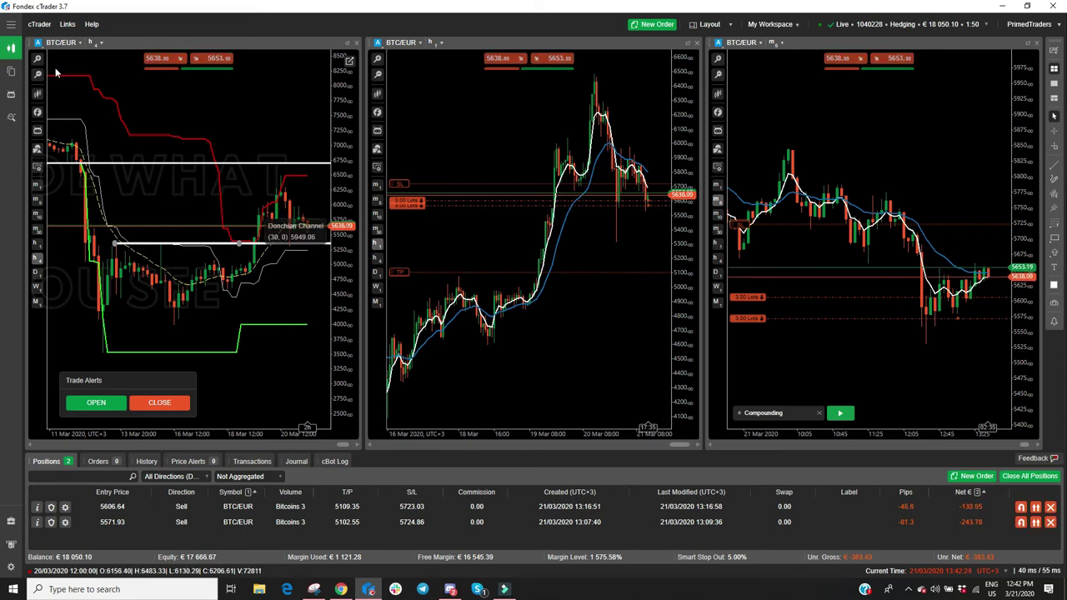
scroll(291, 204, "up", 2)
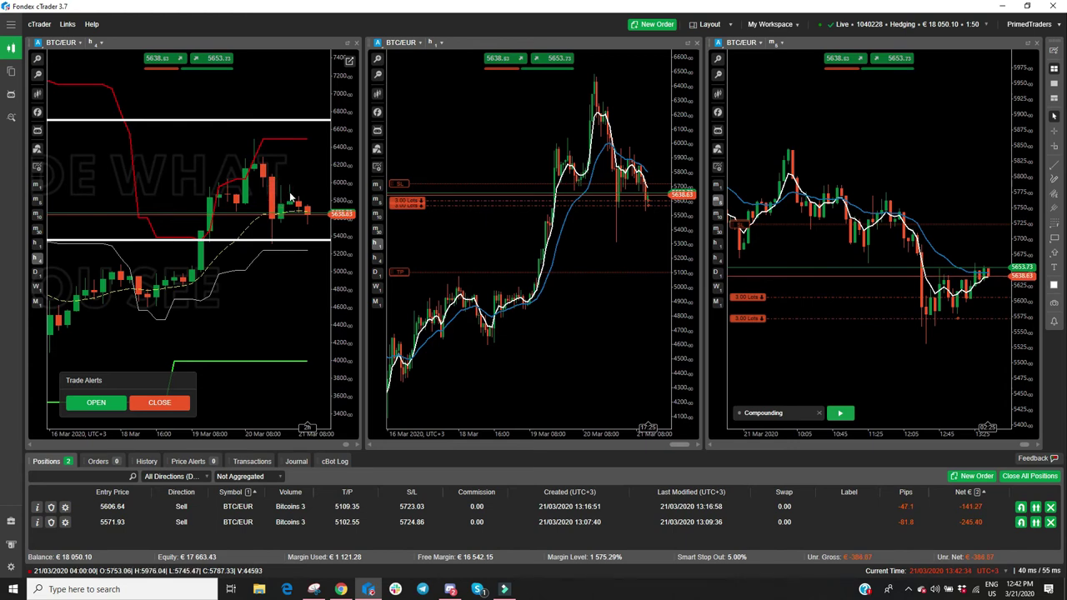
left_click(291, 197)
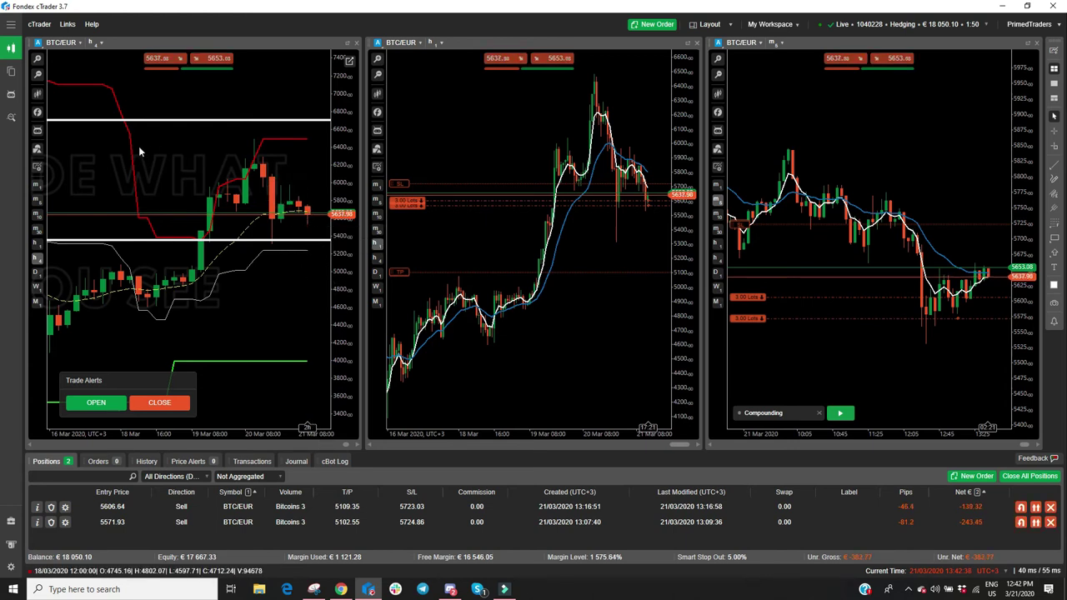
scroll(300, 223, "down", 2)
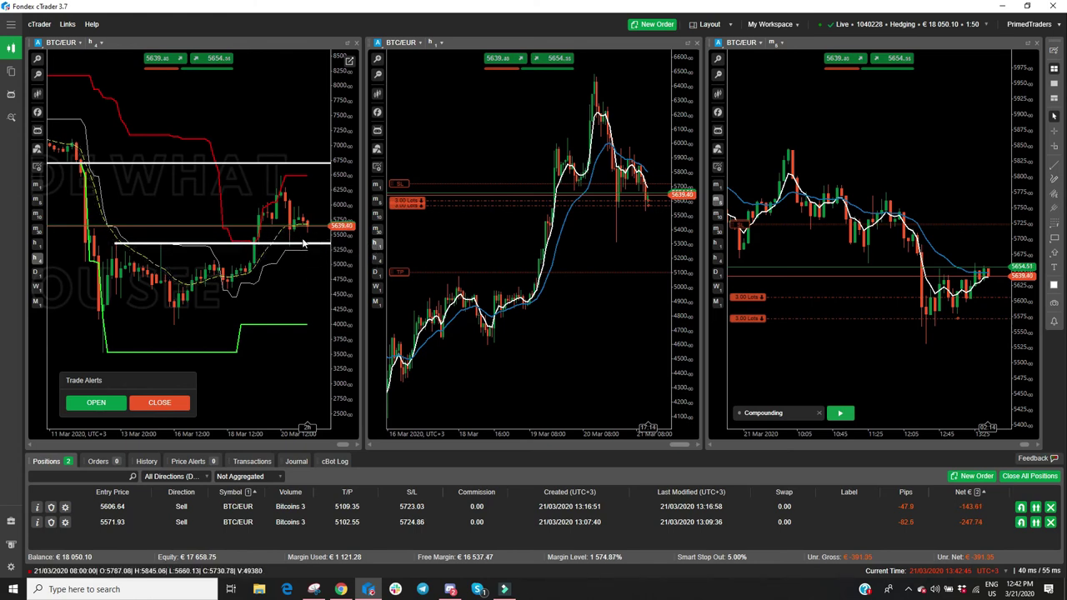
Step: Draw a falling trend line on the middle 1-hour chart and delete a stray freehand arc
mouse_move(550, 127)
left_mouse_down()
mouse_move(644, 176)
mouse_move(666, 154)
left_mouse_up()
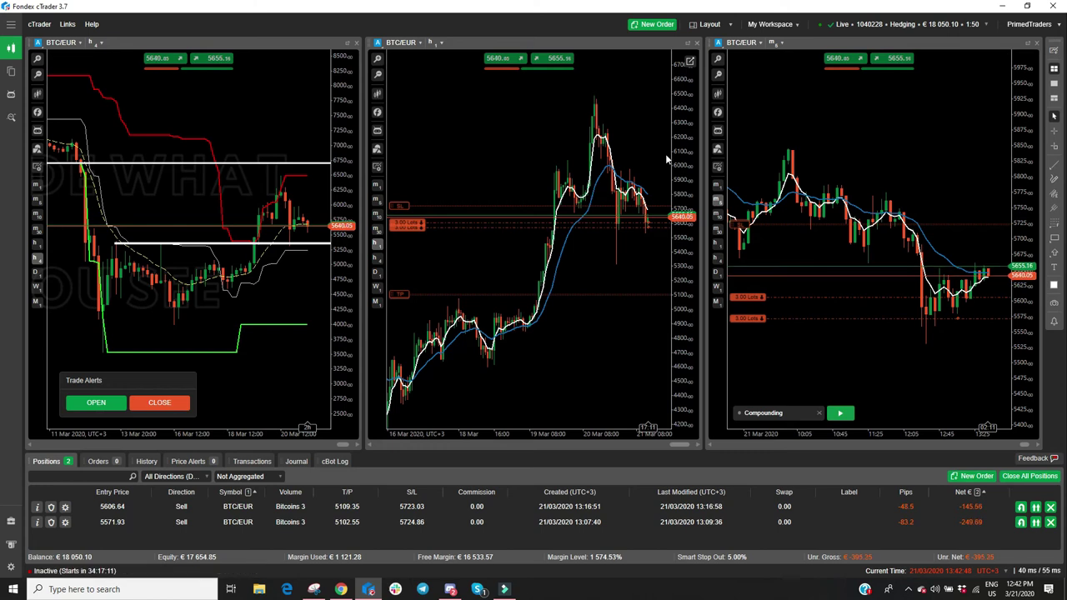
left_click(1055, 173)
left_click_drag(554, 201, 673, 234)
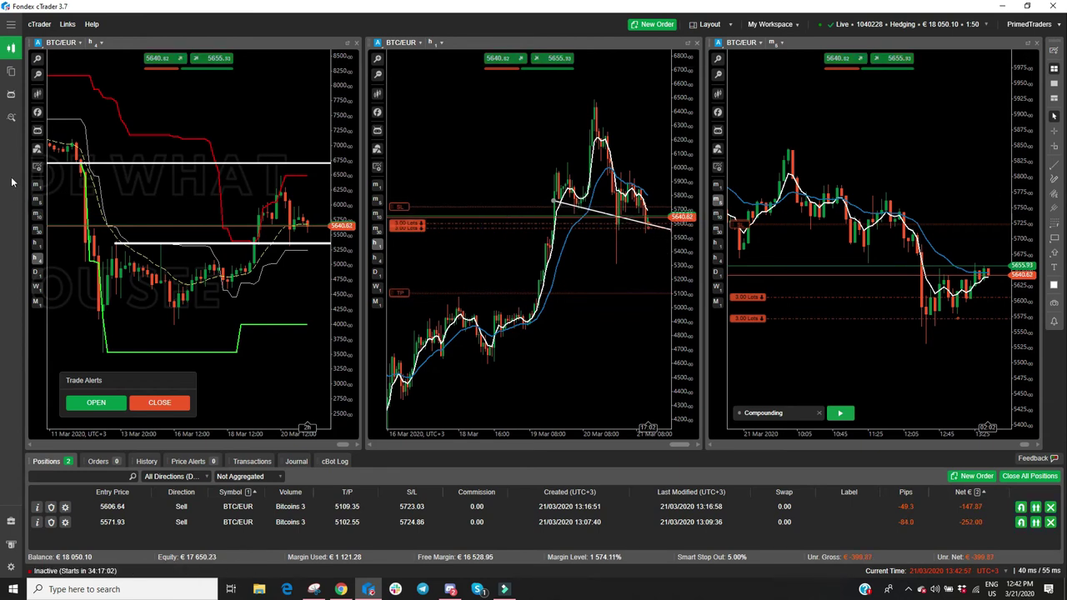
left_click(1052, 179)
mouse_move(539, 197)
left_mouse_down()
mouse_move(541, 180)
mouse_move(582, 175)
mouse_move(599, 108)
mouse_move(655, 193)
left_mouse_up()
key("Delete")
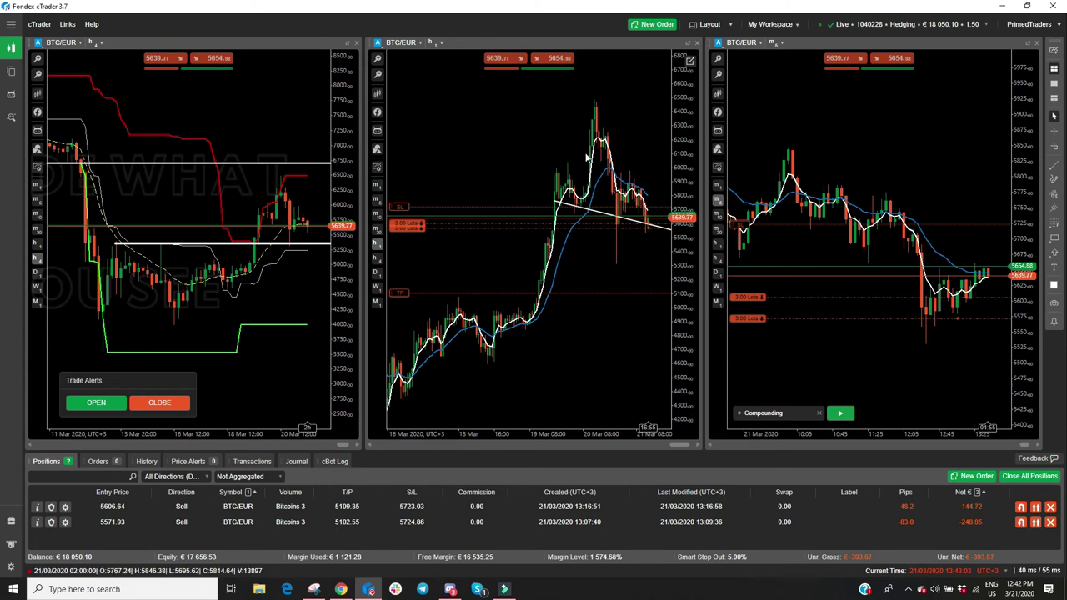
Step: Outline a small triangle over the latest candles with a rising line and an upper edge
left_click(376, 58)
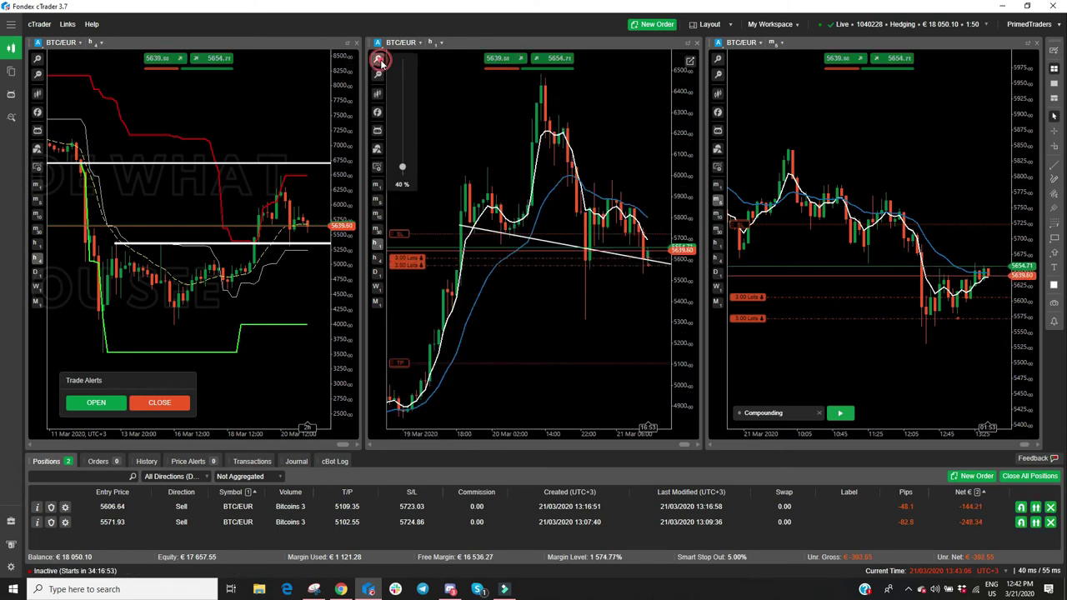
left_click(1053, 163)
left_click_drag(585, 263, 646, 197)
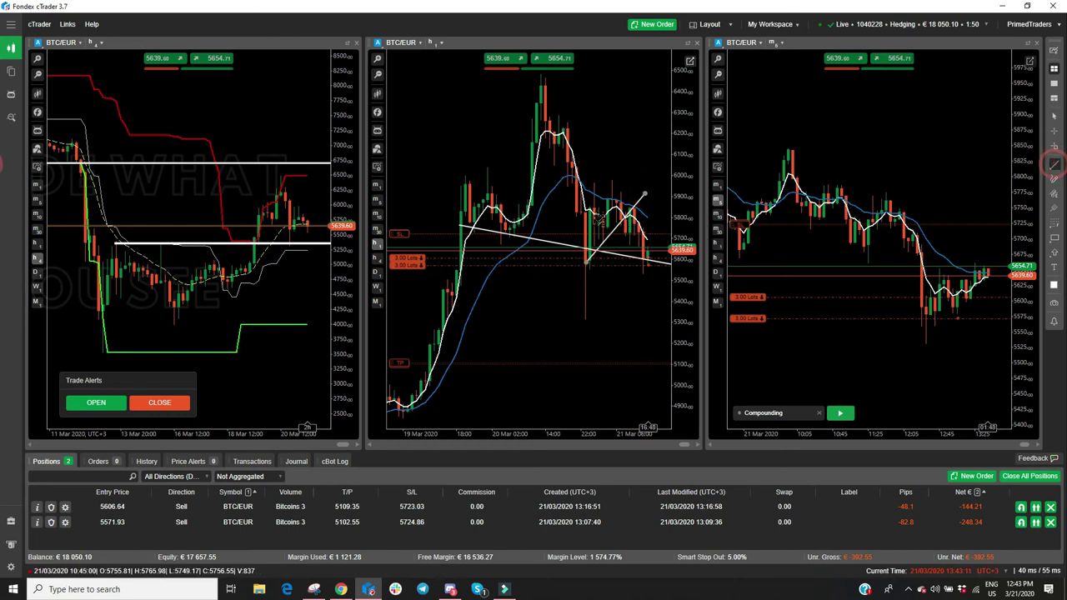
left_click_drag(584, 207, 646, 194)
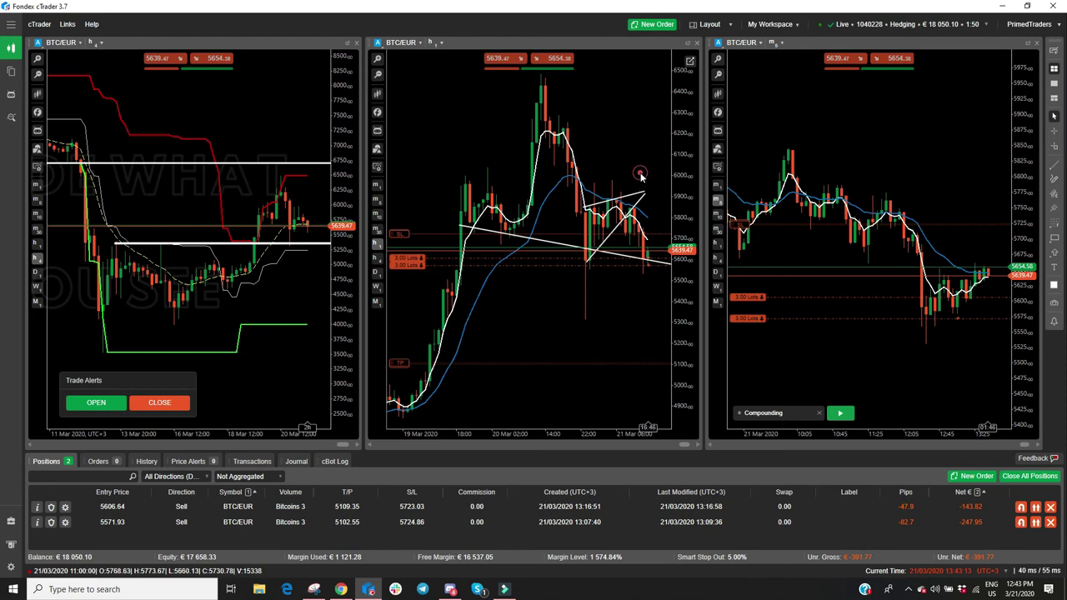
Step: Draw a Fibonacci retracement on the hourly chart from about 5,300 to 6,250, shifting its low anchor right
left_click(634, 214)
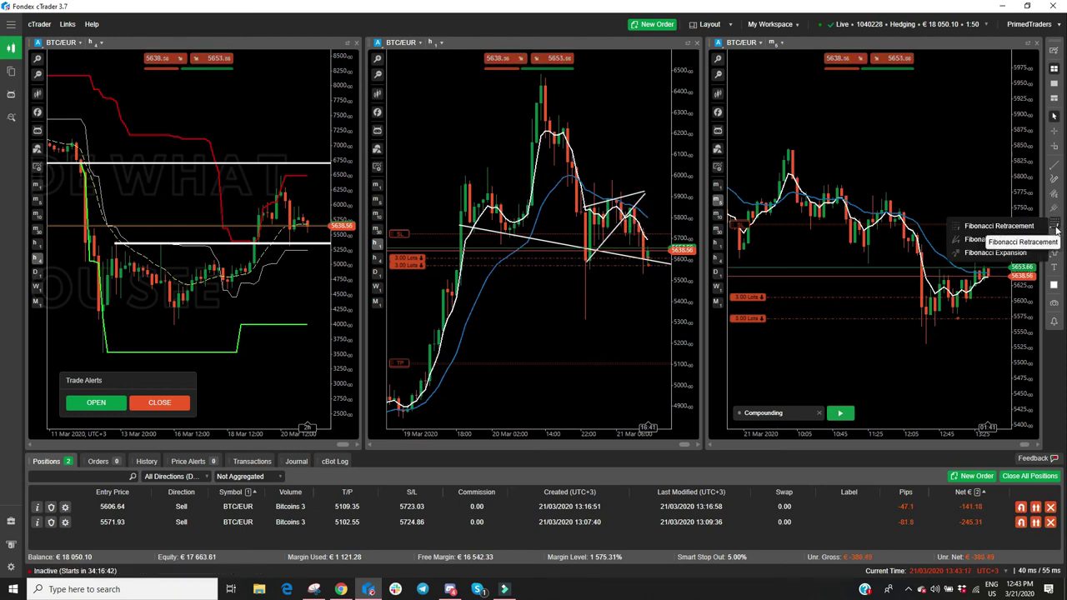
mouse_move(587, 322)
left_mouse_down()
mouse_move(550, 146)
mouse_move(548, 55)
mouse_move(567, 124)
left_mouse_up()
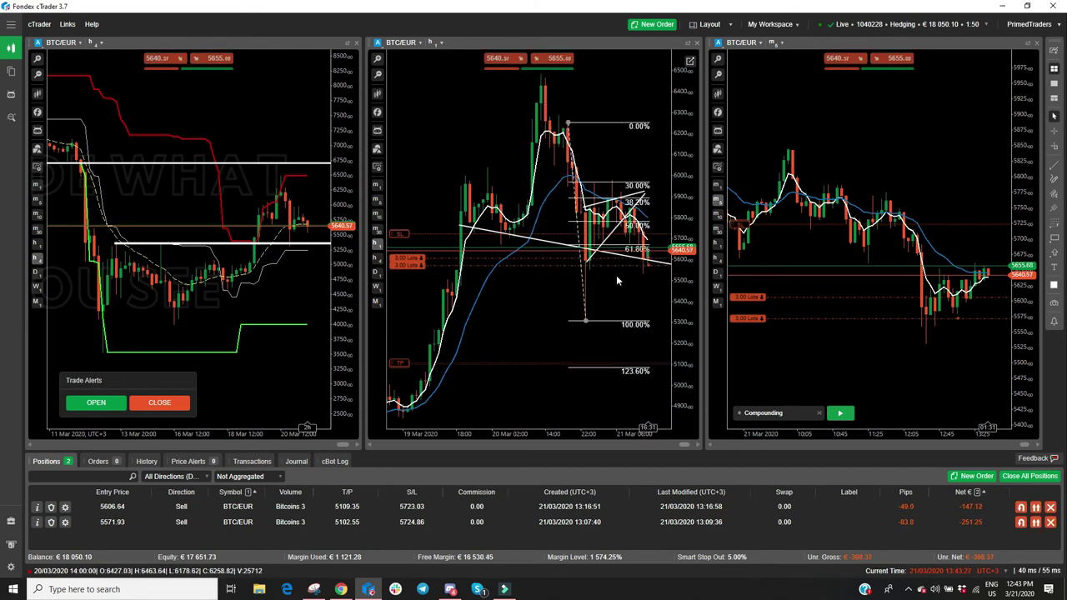
left_click_drag(588, 322, 660, 327)
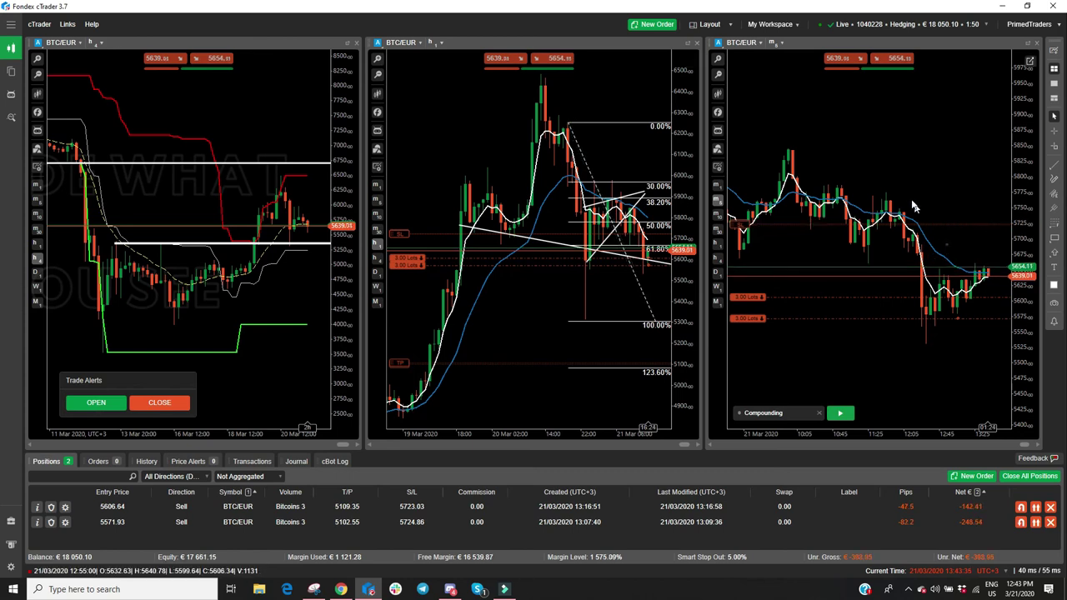
Step: Draw a red Fibonacci retracement over the minute chart's latest drop, about 5,750 to 5,525
left_click_drag(1019, 335, 1021, 300)
right_click(945, 219)
left_click(932, 311)
left_click(925, 311)
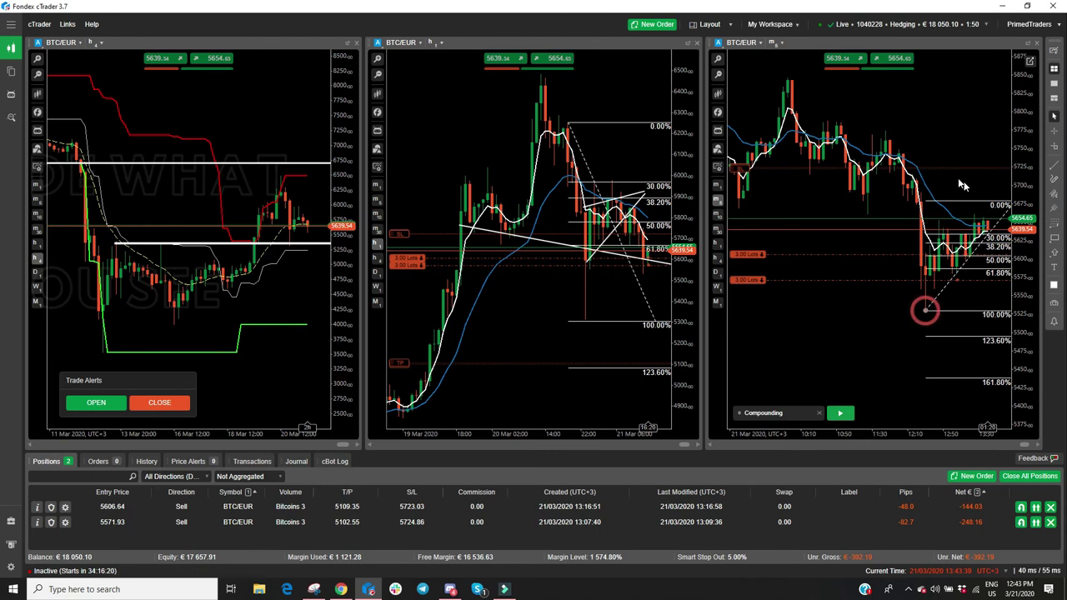
left_click(899, 153)
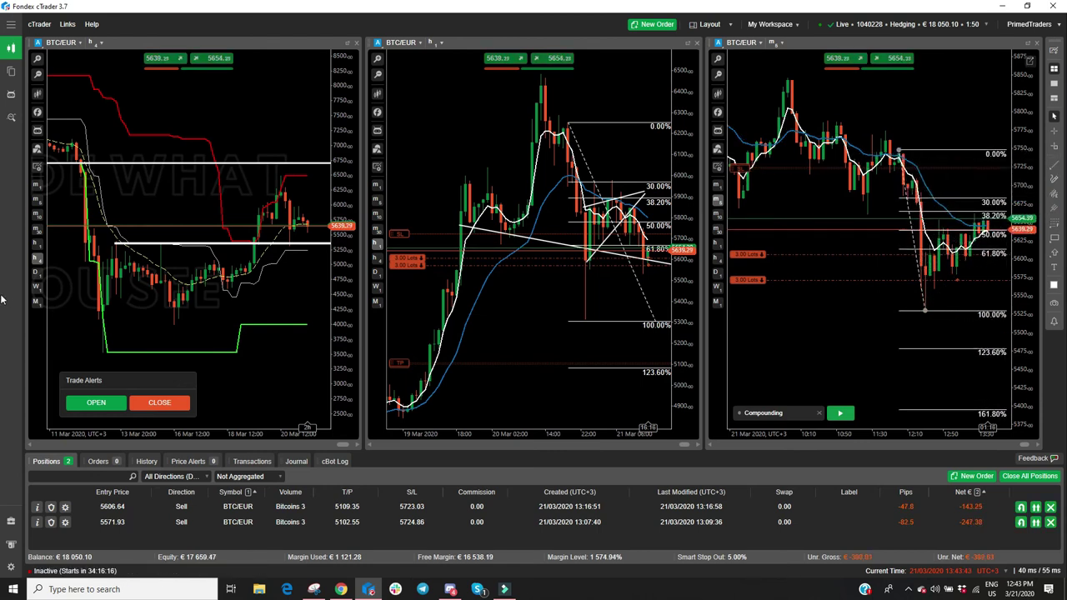
left_click(1055, 286)
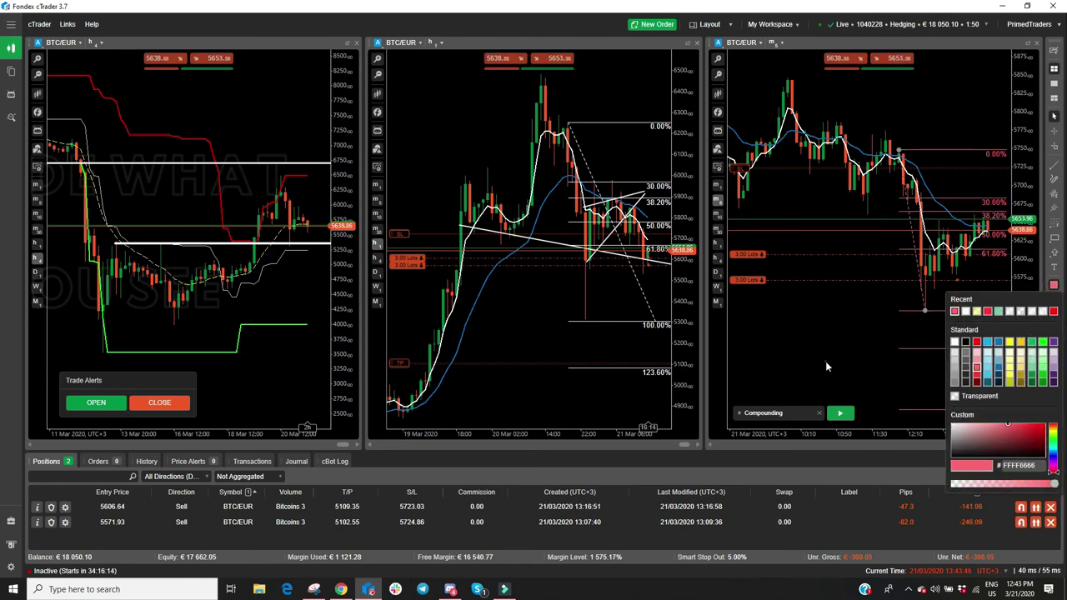
left_click(955, 310)
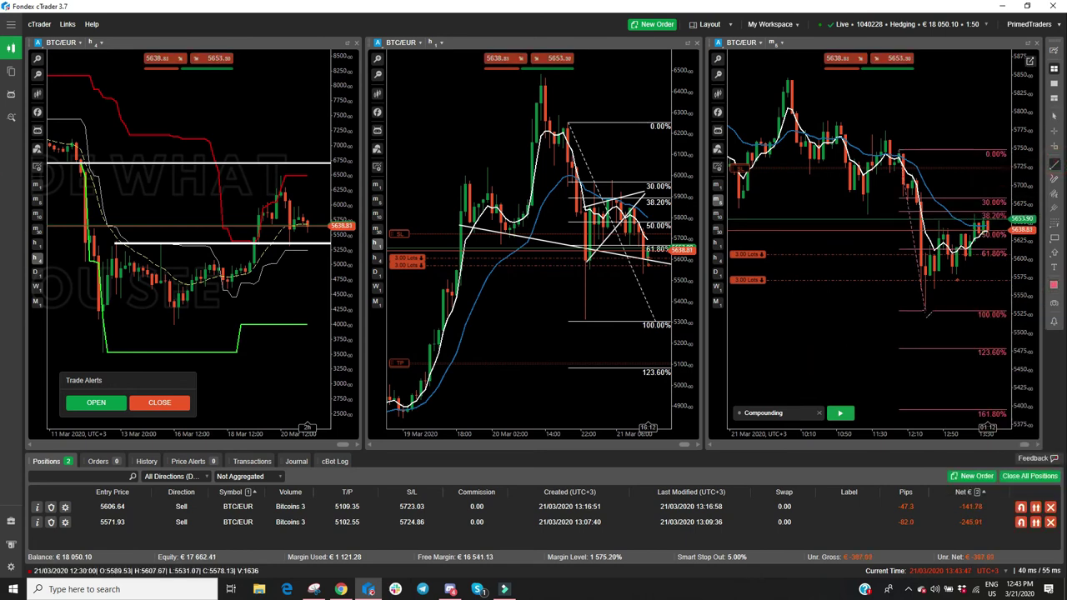
Step: Add two white trend lines, one along the rebound's rising lows and one across the highs
left_click(923, 288)
left_click(1012, 222)
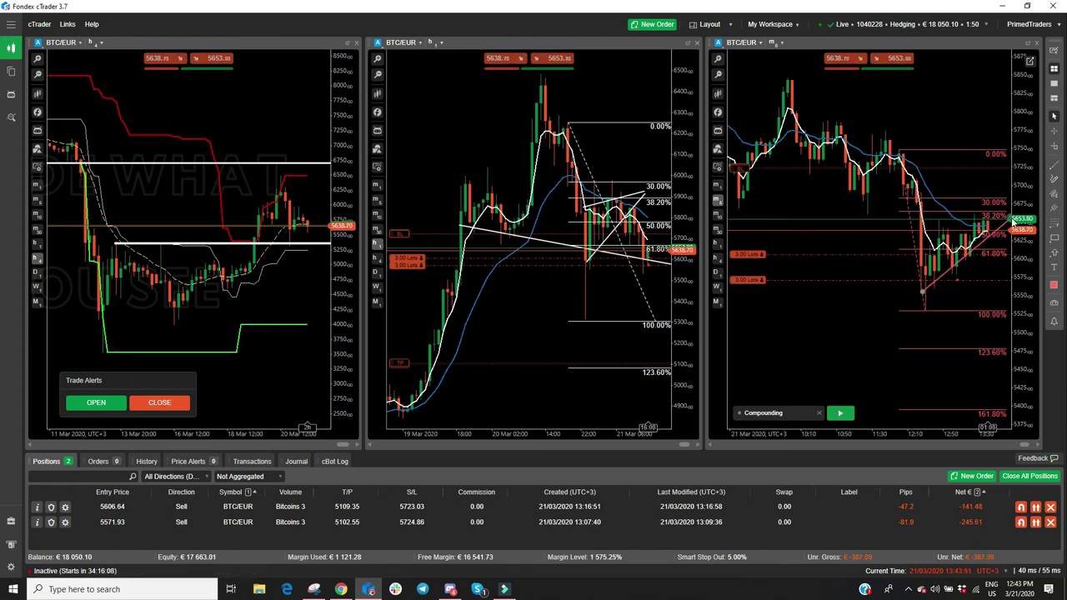
left_click(1055, 286)
left_click(965, 312)
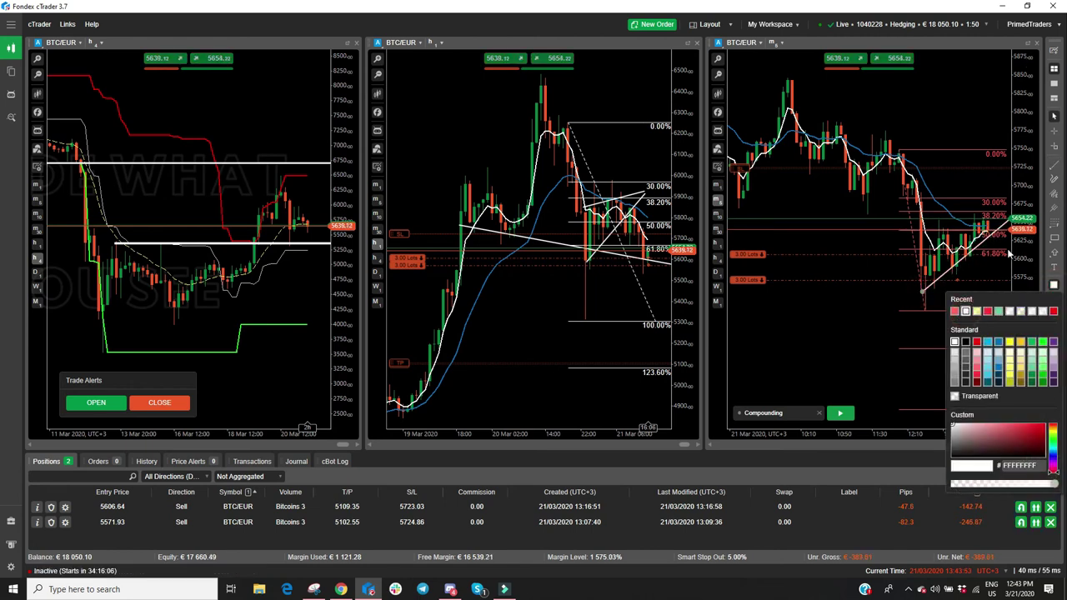
left_click(1052, 173)
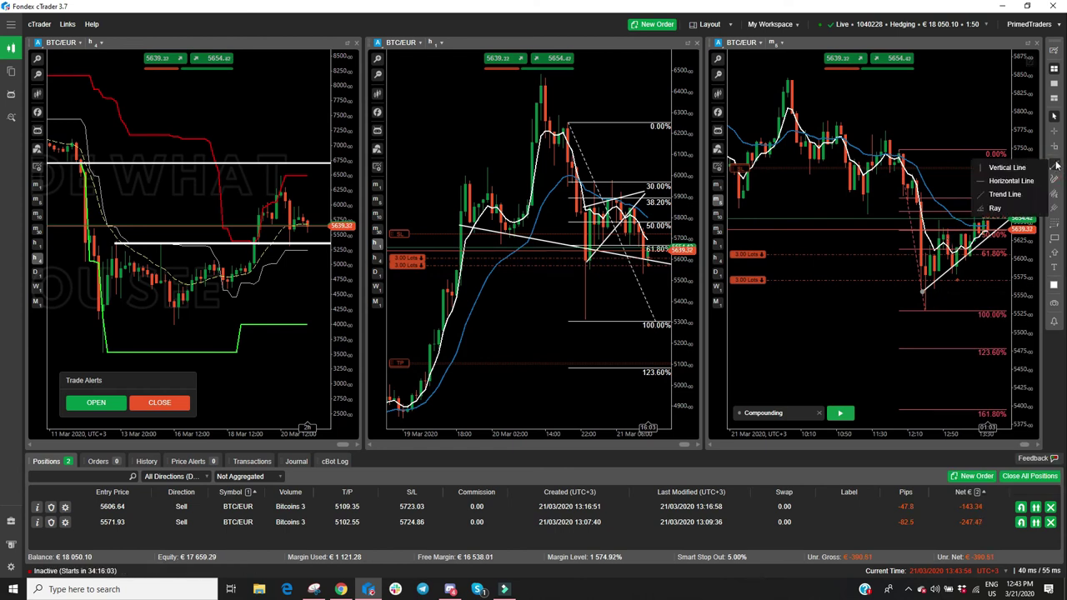
left_click_drag(925, 241, 1012, 215)
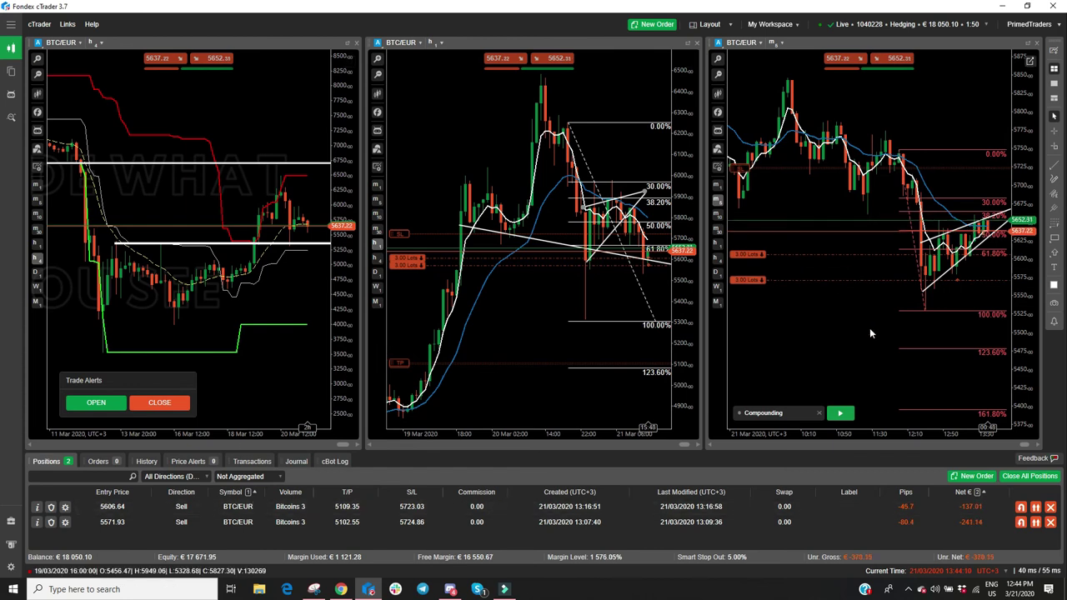
Step: Measure a recent move on the minute chart and zoom the hourly chart out to show the 161.8% level
left_click_drag(870, 335, 859, 287)
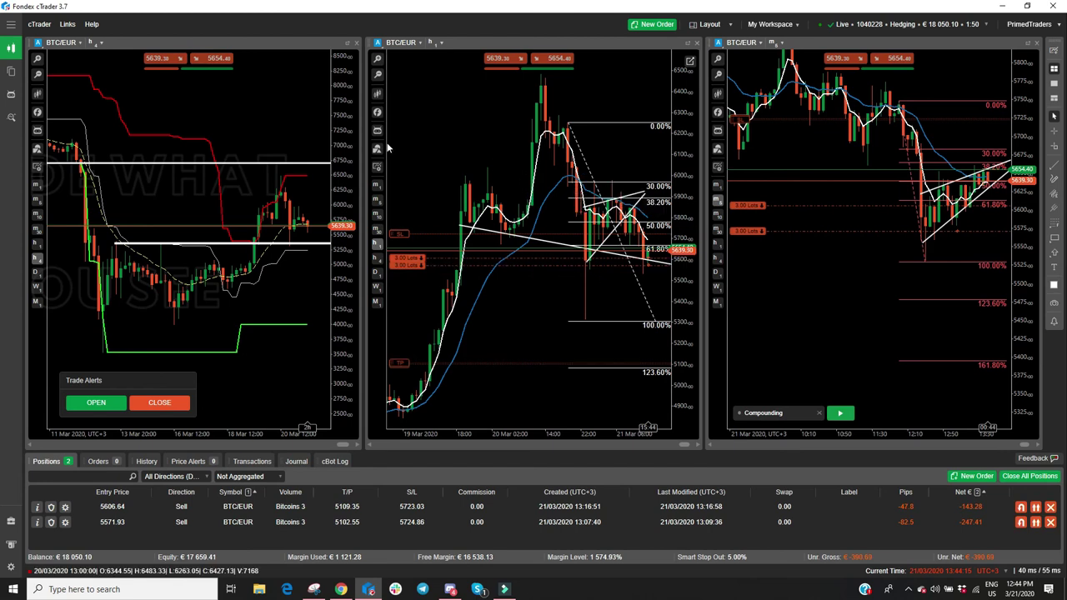
scroll(500, 182, "down", 3)
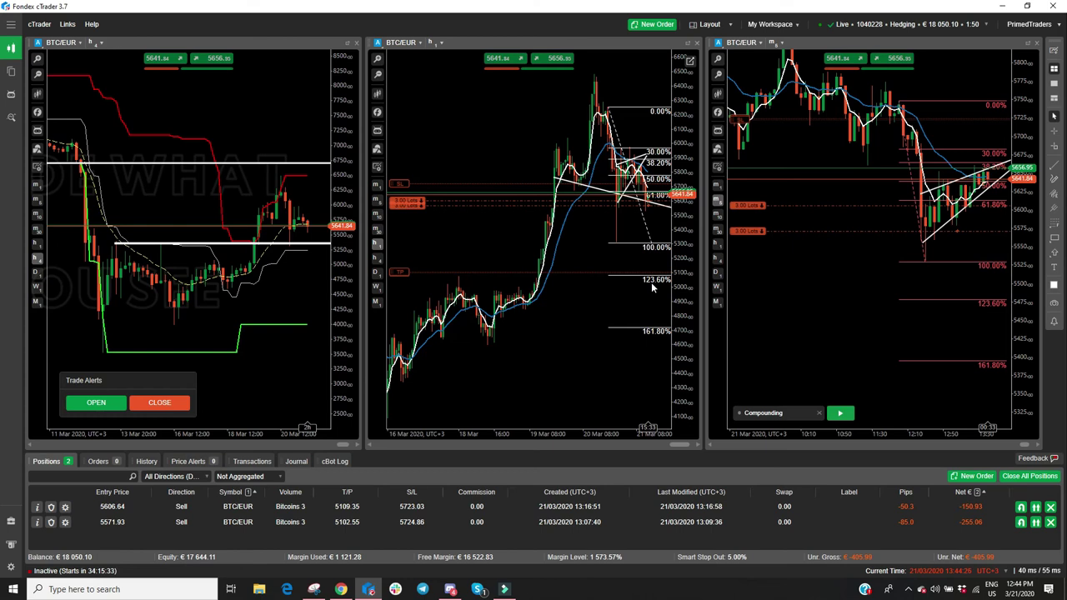
left_click(964, 146)
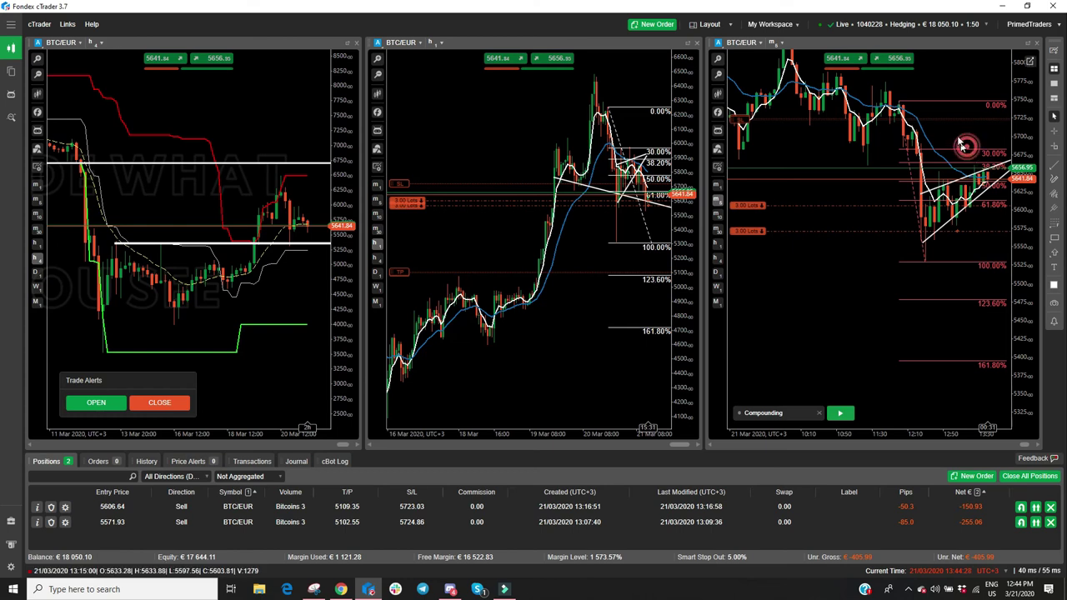
left_click(1055, 131)
left_click_drag(971, 149, 984, 117)
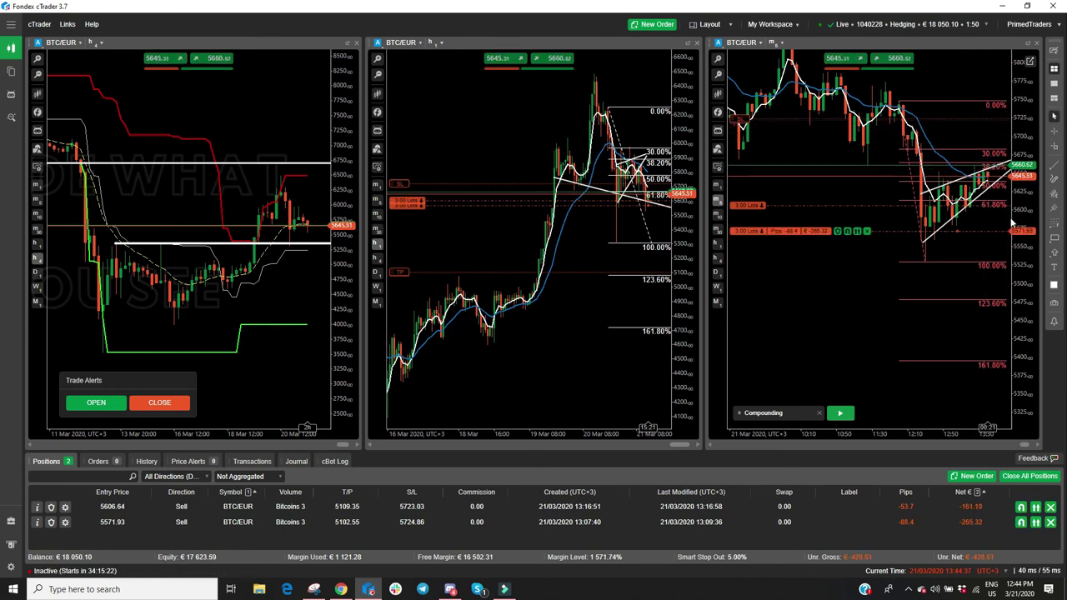
mouse_move(786, 205)
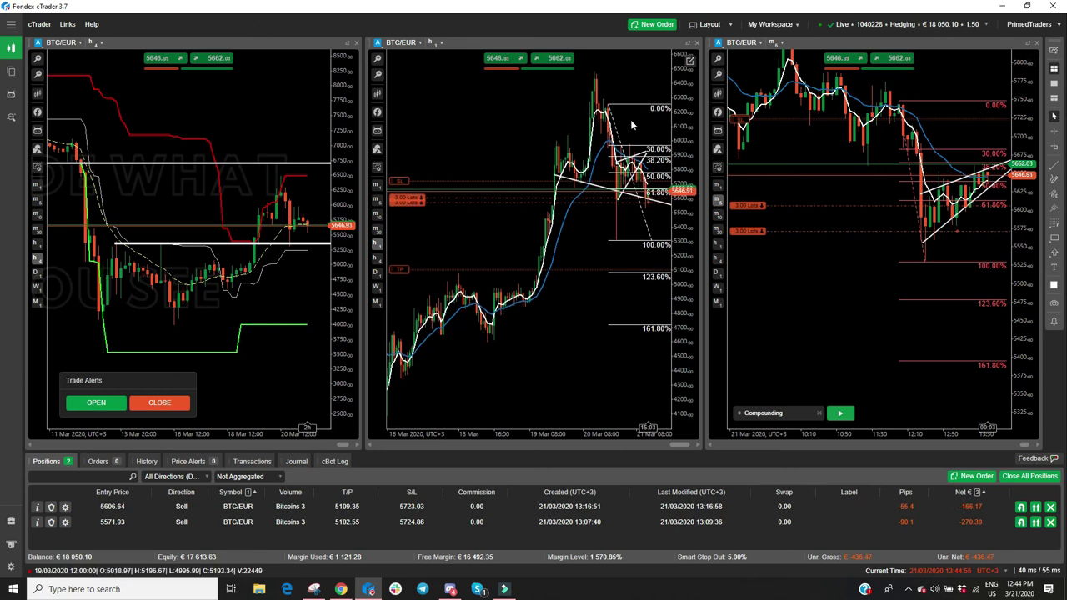
left_click_drag(685, 134, 680, 171)
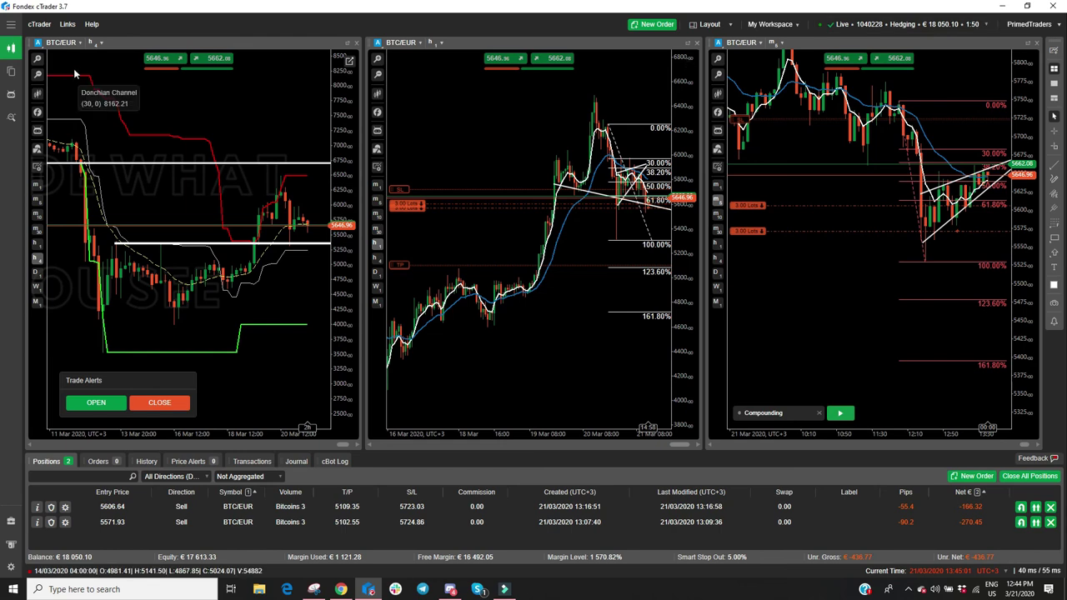
Step: Switch the charts to BTC/USD and draw a Fibonacci retracement across the m1 chart's drop
left_click(62, 42)
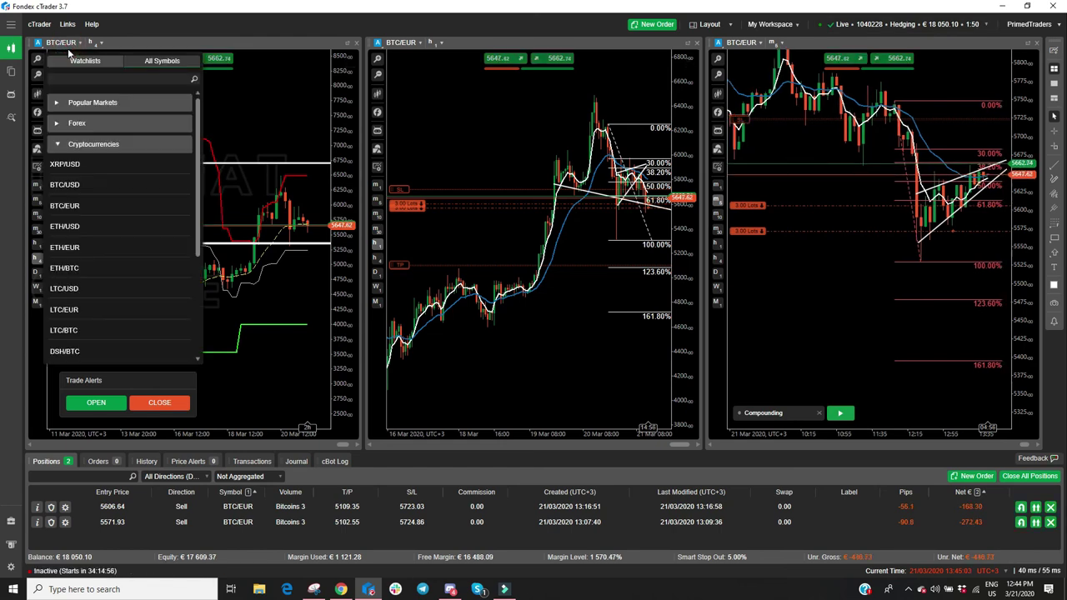
left_click(90, 185)
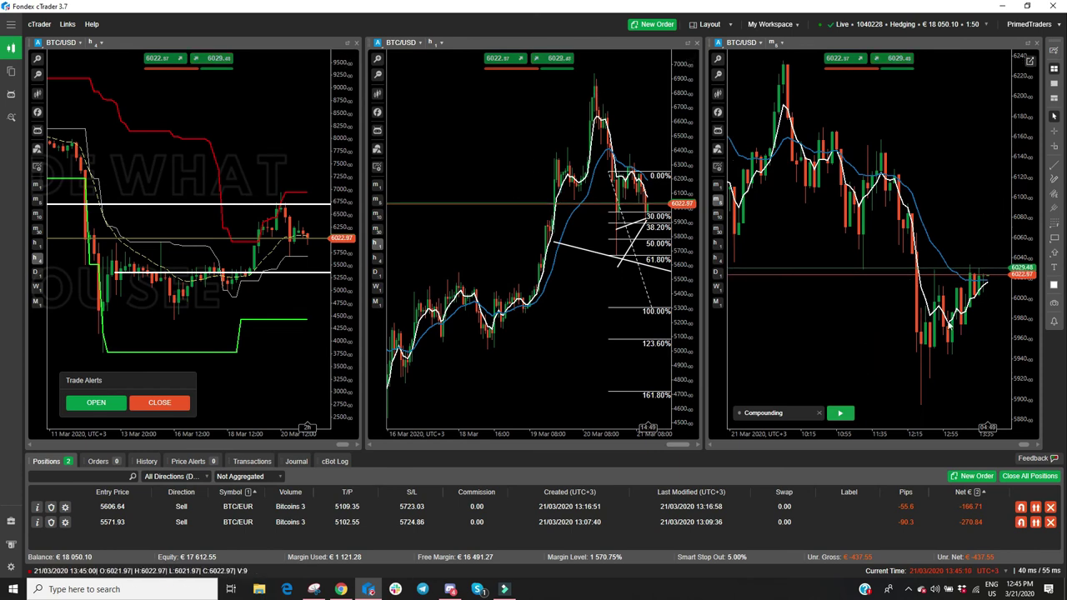
left_click(1055, 223)
left_click(996, 223)
left_click(923, 407)
left_click(900, 172)
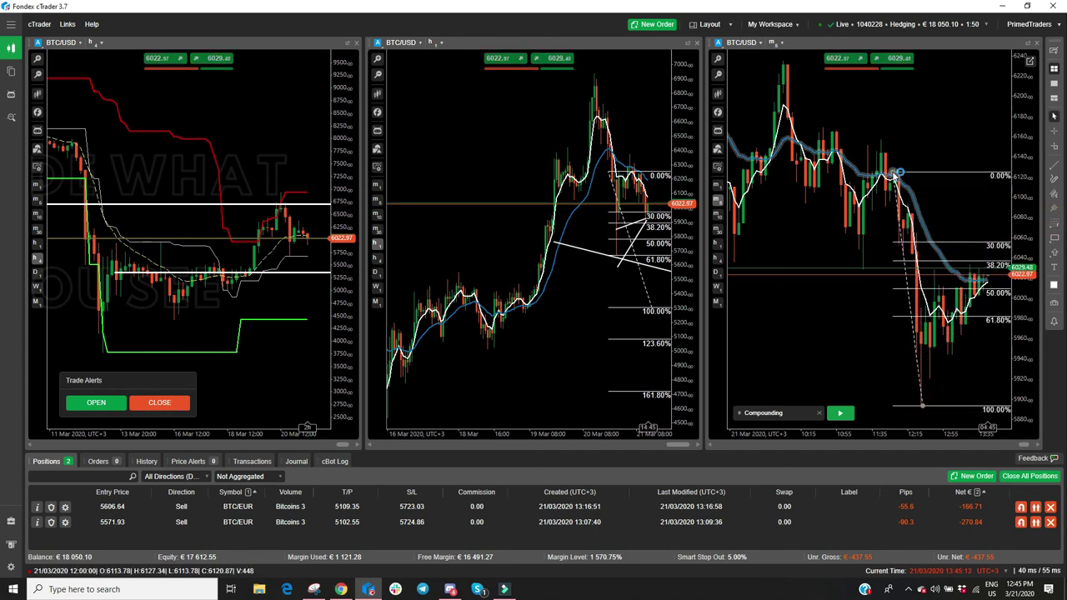
left_click_drag(893, 175, 896, 173)
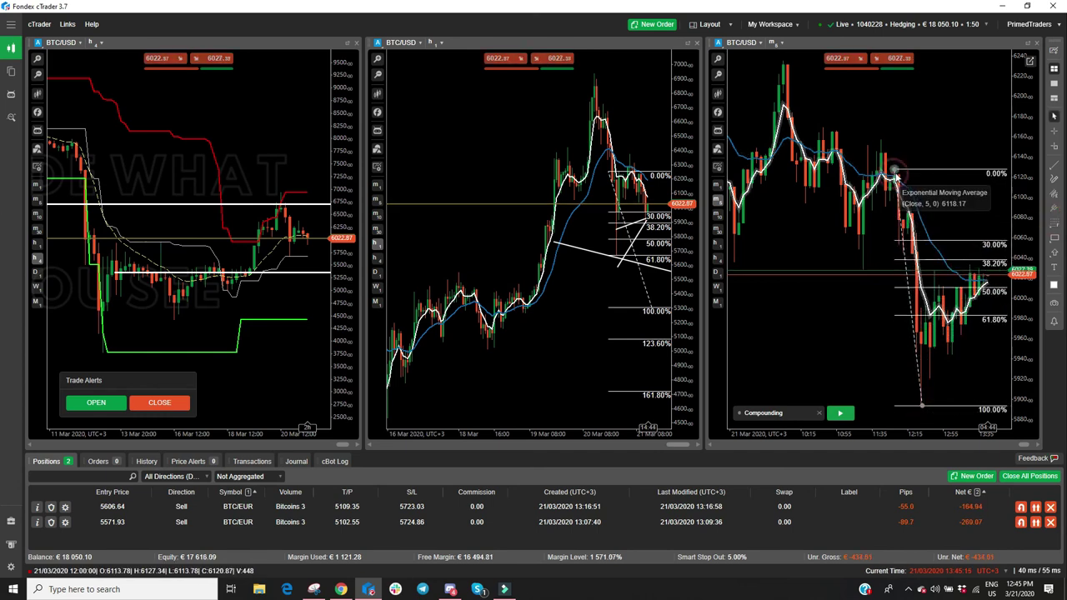
Step: Draw two rising trend lines, one from the recent low and one along the highs
left_click(1053, 165)
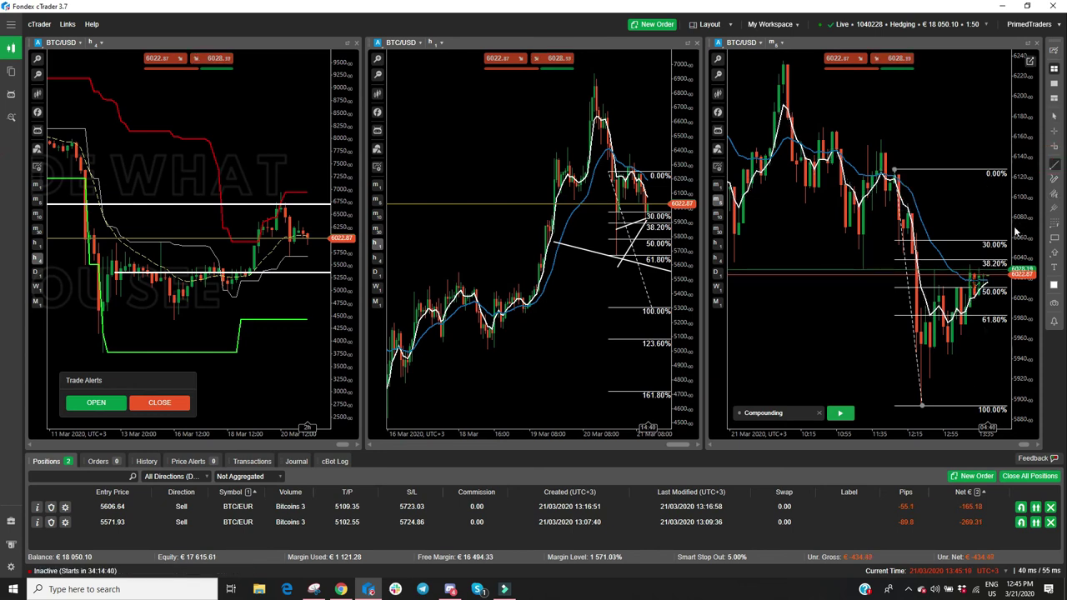
left_click(918, 391)
left_click(1005, 282)
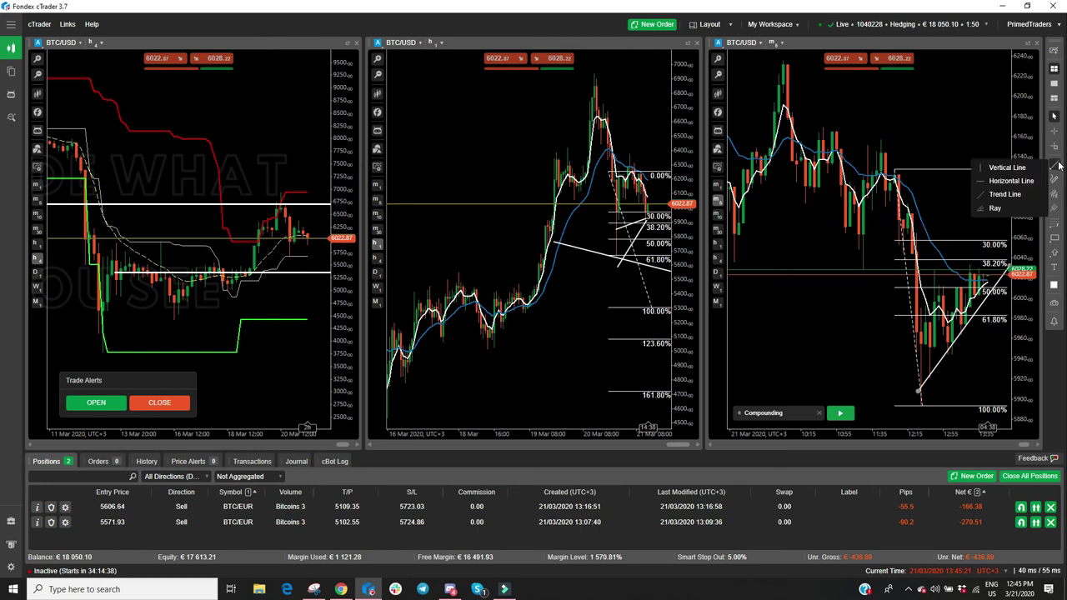
left_click(915, 305)
left_click(991, 255)
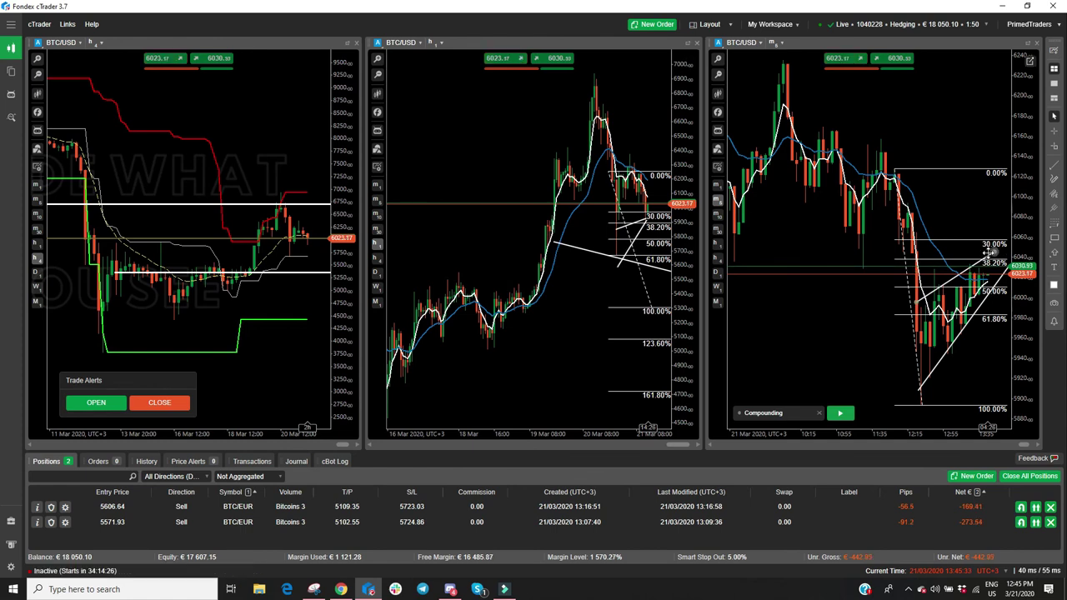
left_click(968, 218)
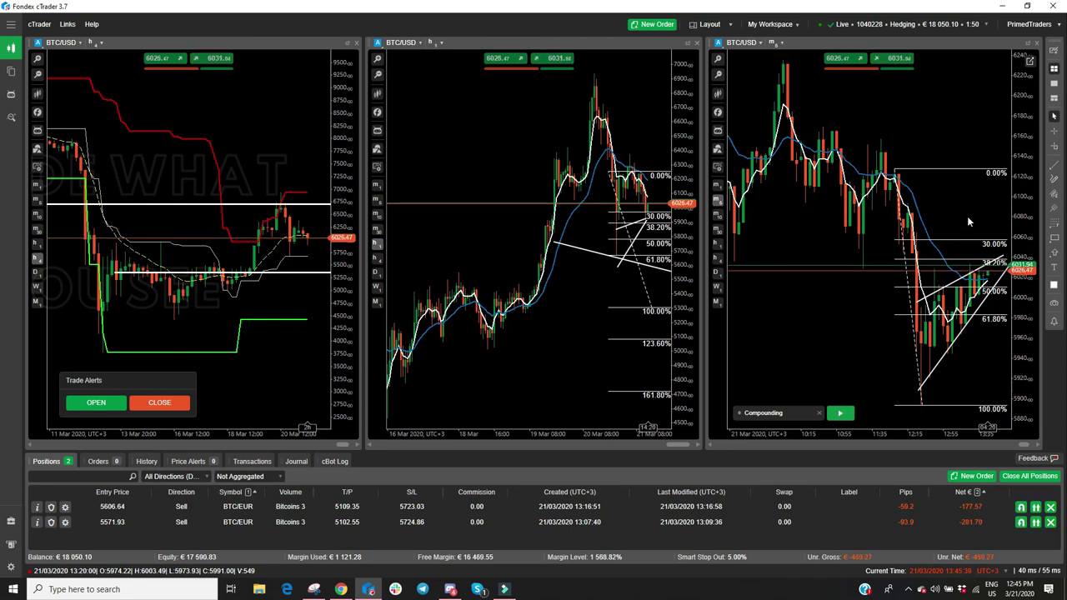
Step: Show the BTC/EUR sell position from the Positions tab and select its line on the minute chart
left_click(404, 524)
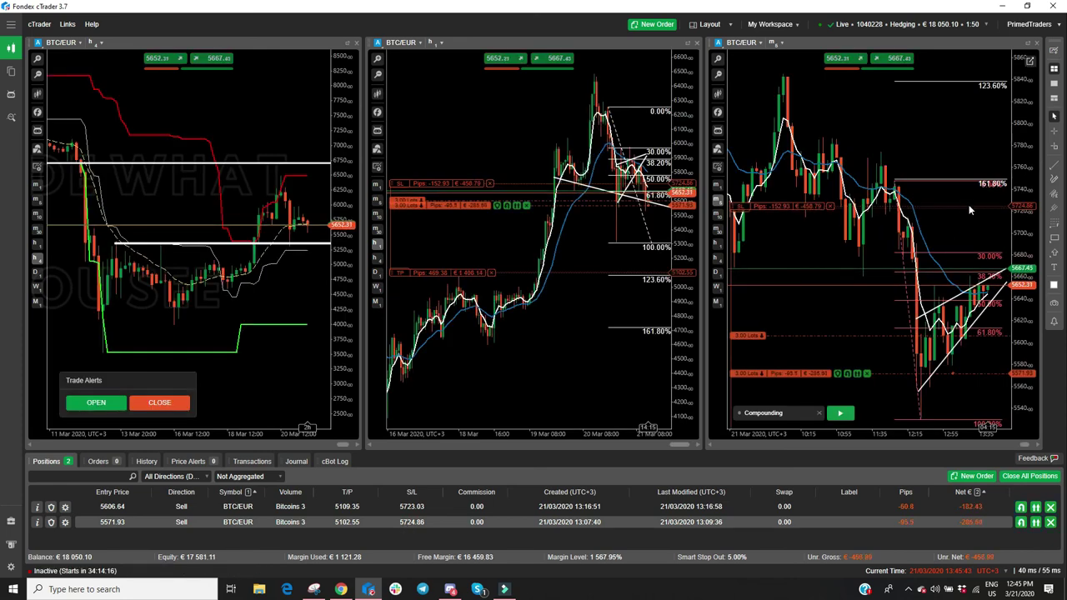
left_click(771, 340)
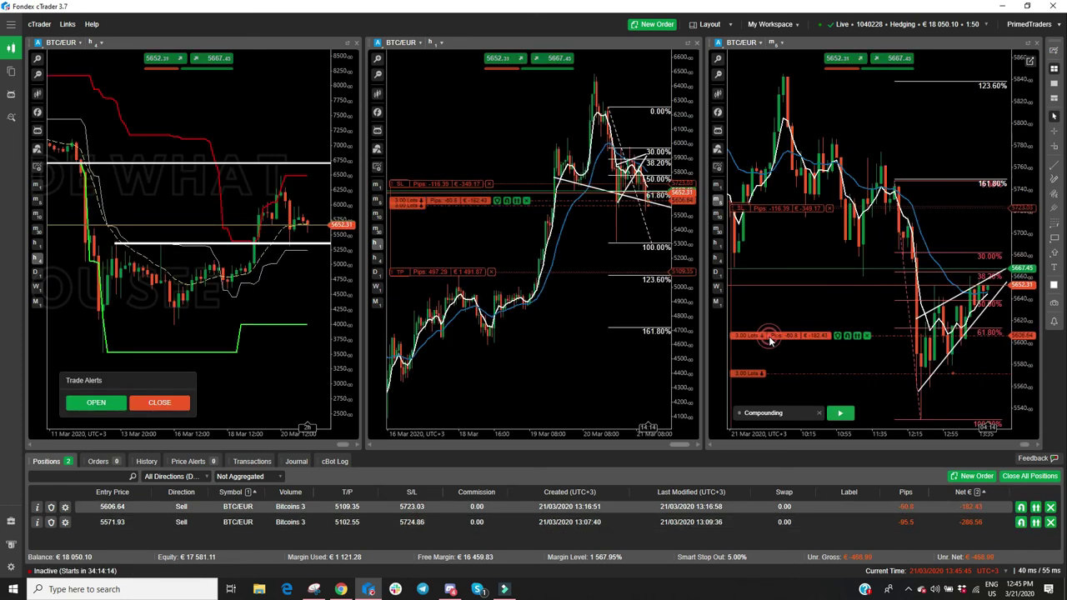